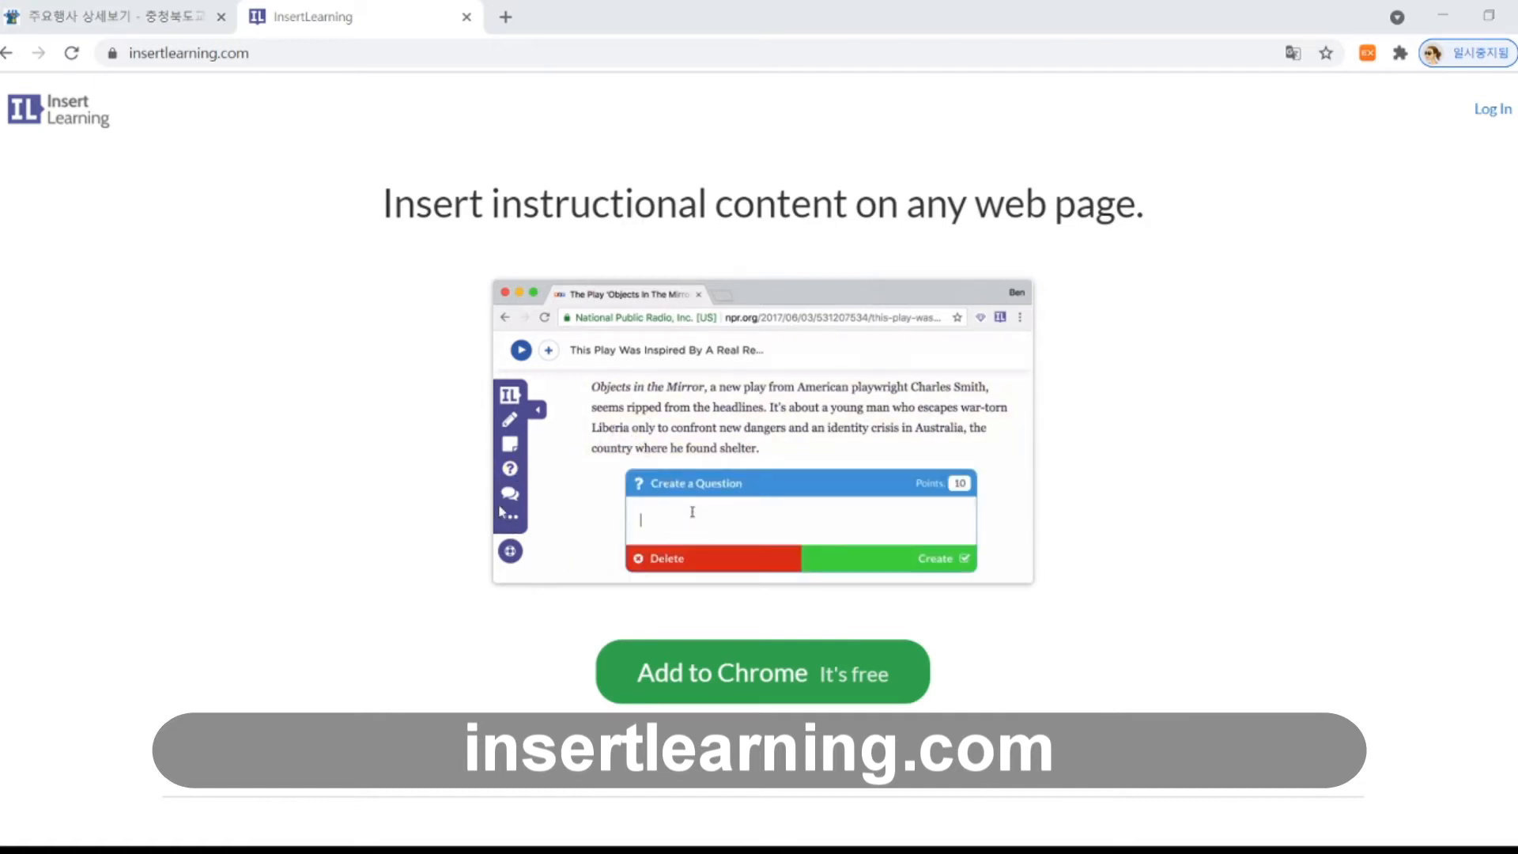
Add the free InsertLearning extension to Chrome
{"action": "left_click", "coordinate": [692, 694]}
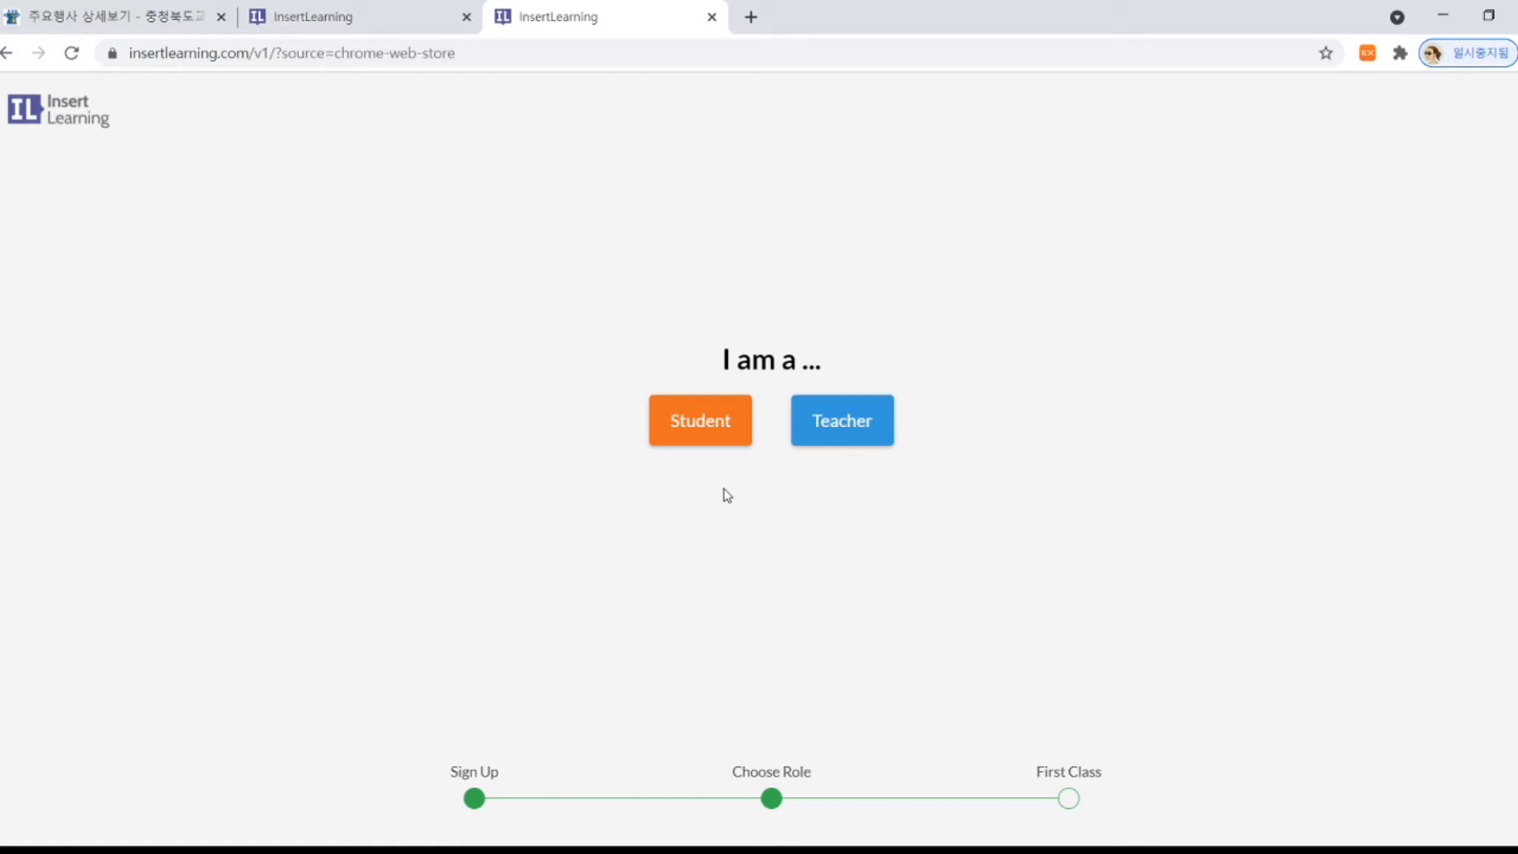
{"action": "left_click", "coordinate": [695, 445]}
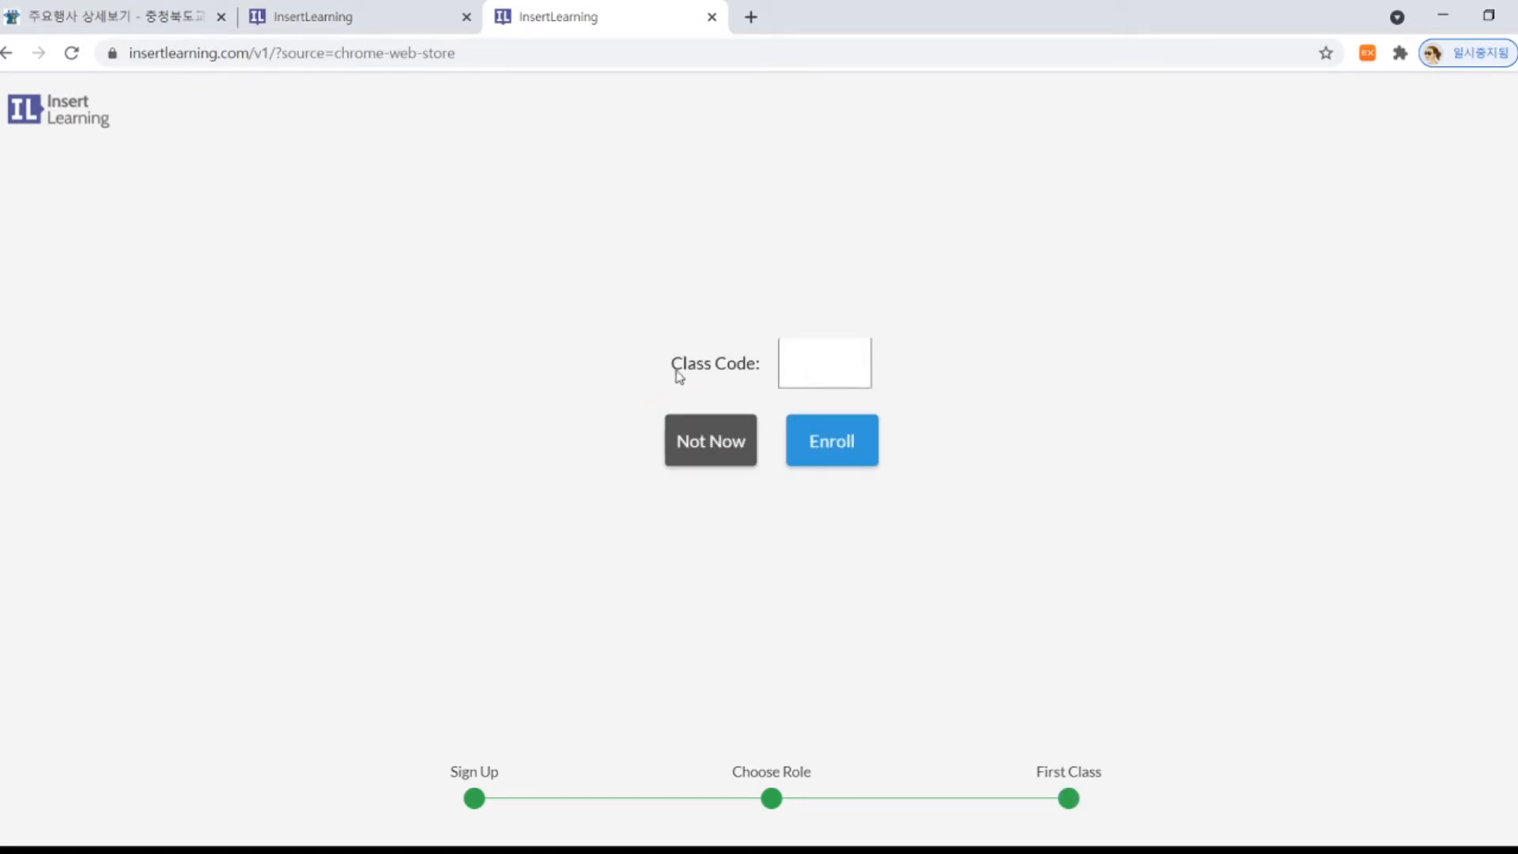
{"action": "left_click", "coordinate": [803, 365]}
{"action": "left_click", "coordinate": [714, 457]}
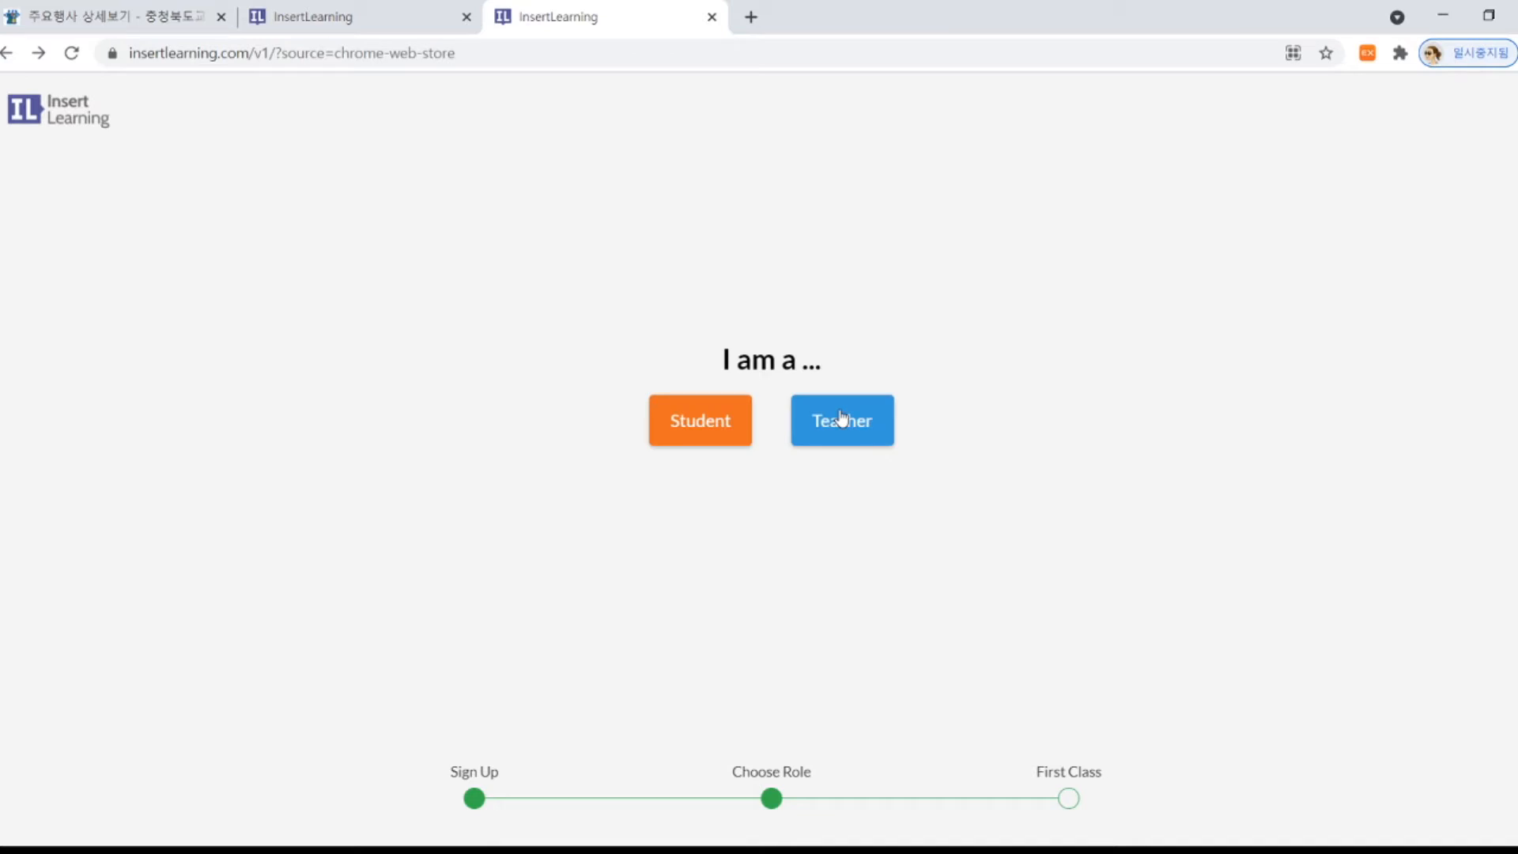
Choose the Teacher role and create a first class named 지구과학
{"action": "left_click", "coordinate": [842, 418]}
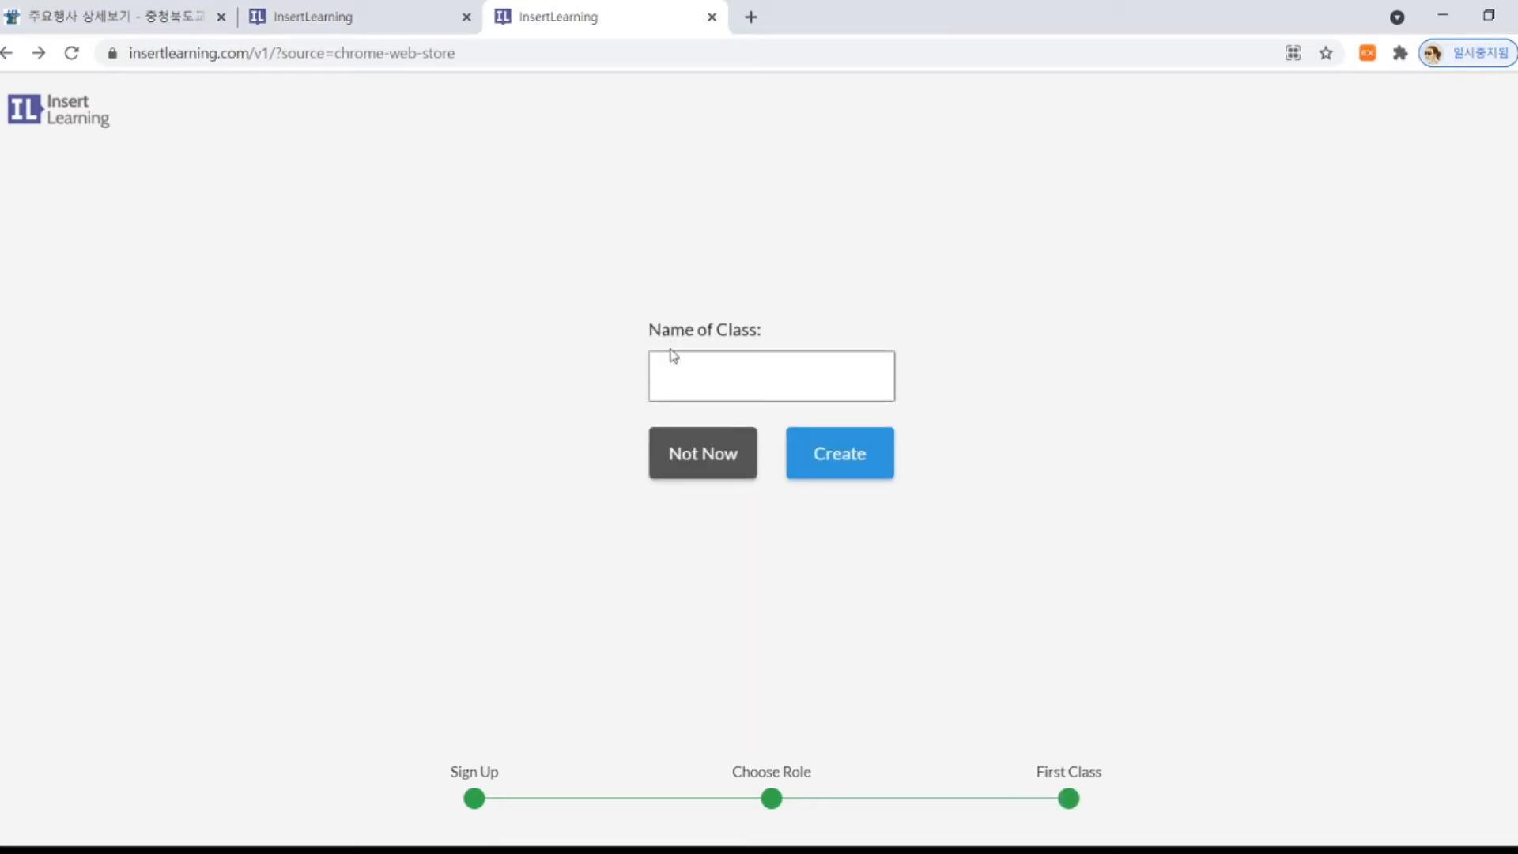
{"action": "left_click", "coordinate": [683, 383]}
{"action": "type", "text": "지구과학"}
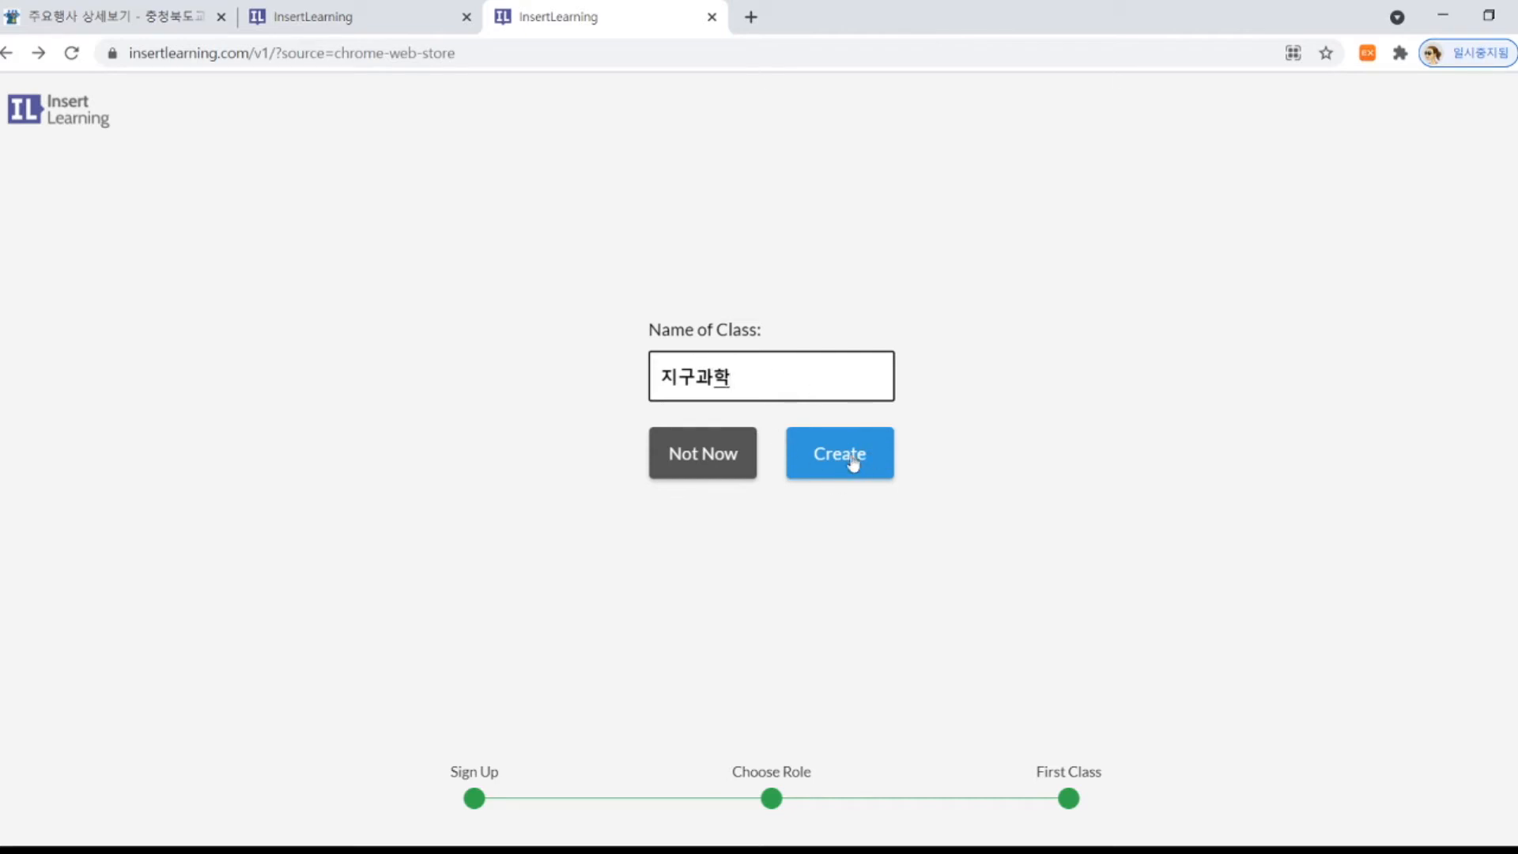
{"action": "left_click", "coordinate": [834, 475]}
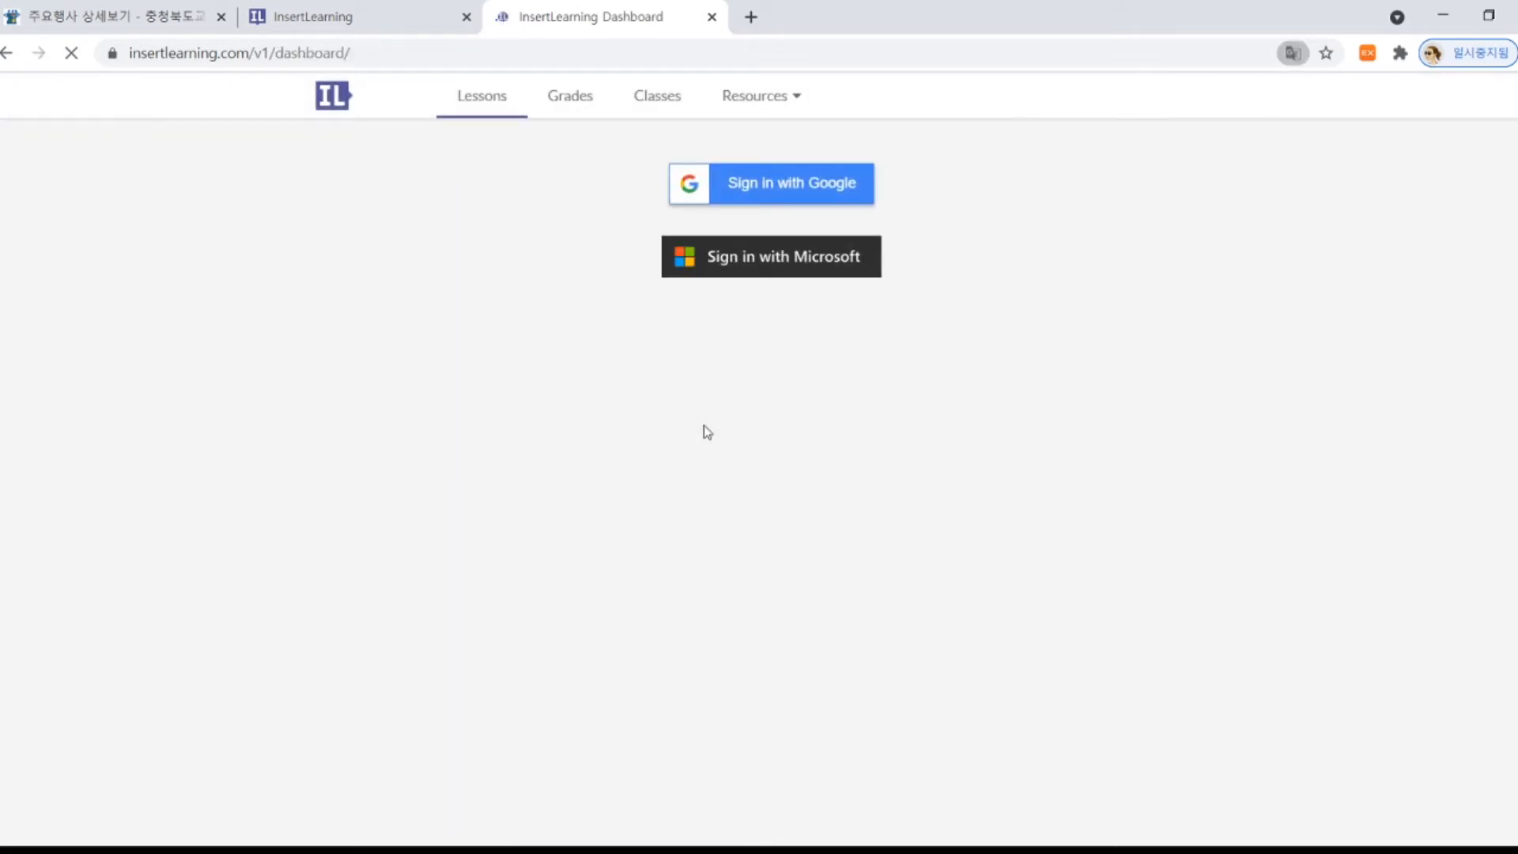
Go to the Classes page and check the list of teachers for the 지구과학 class
{"action": "left_click", "coordinate": [636, 115]}
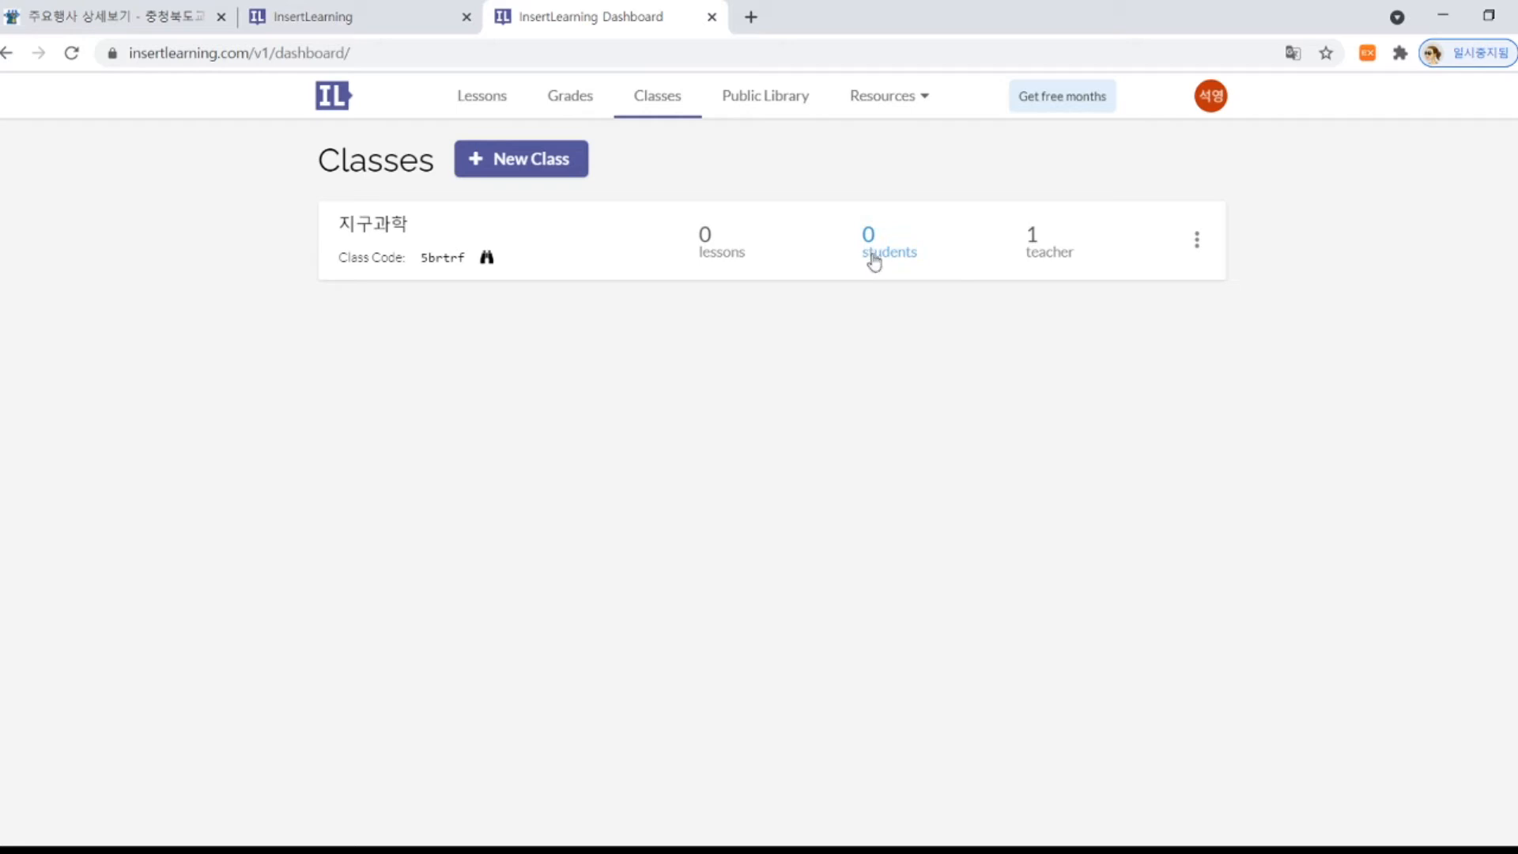
{"action": "left_click", "coordinate": [1043, 261]}
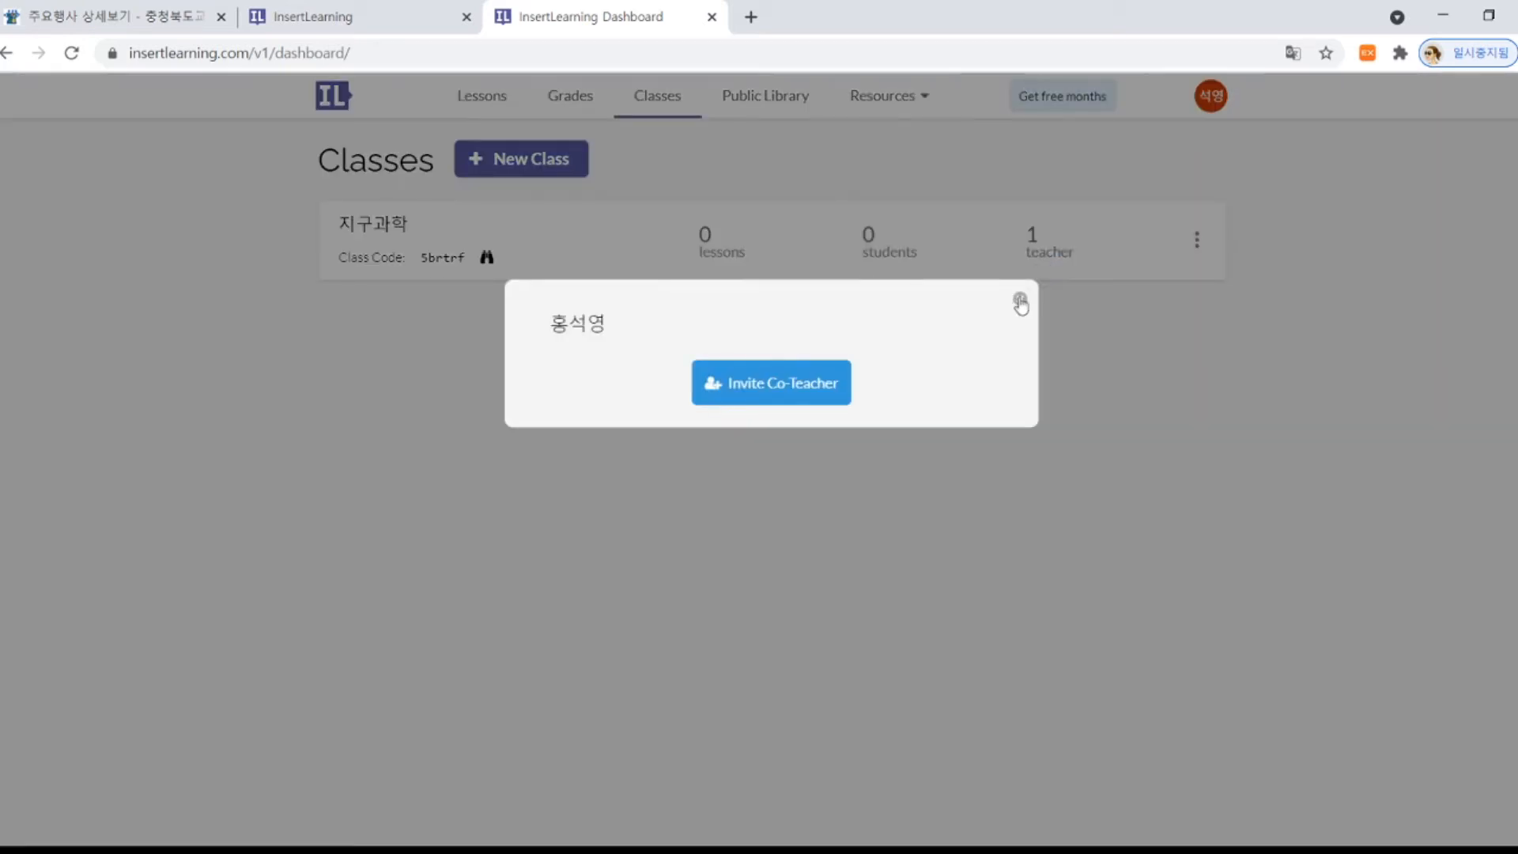
{"action": "left_click", "coordinate": [1017, 300]}
{"action": "left_click", "coordinate": [1045, 260]}
{"action": "left_click", "coordinate": [1020, 301]}
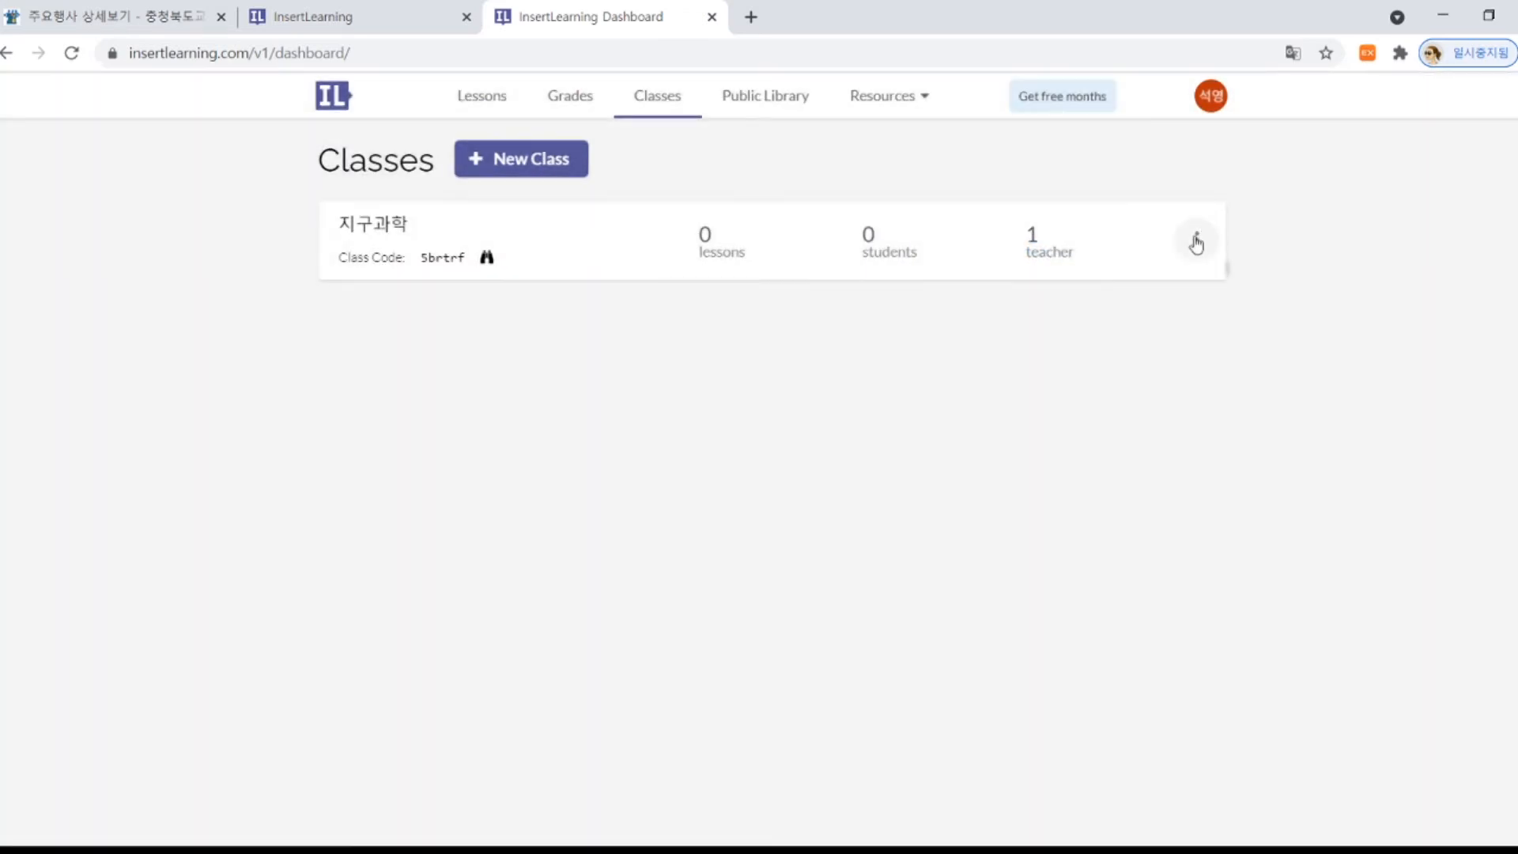
Look at the 지구과학 class options and its co-teacher invitation form without inviting anyone
{"action": "left_click", "coordinate": [1196, 239]}
{"action": "left_click", "coordinate": [892, 390]}
{"action": "left_click", "coordinate": [1197, 241]}
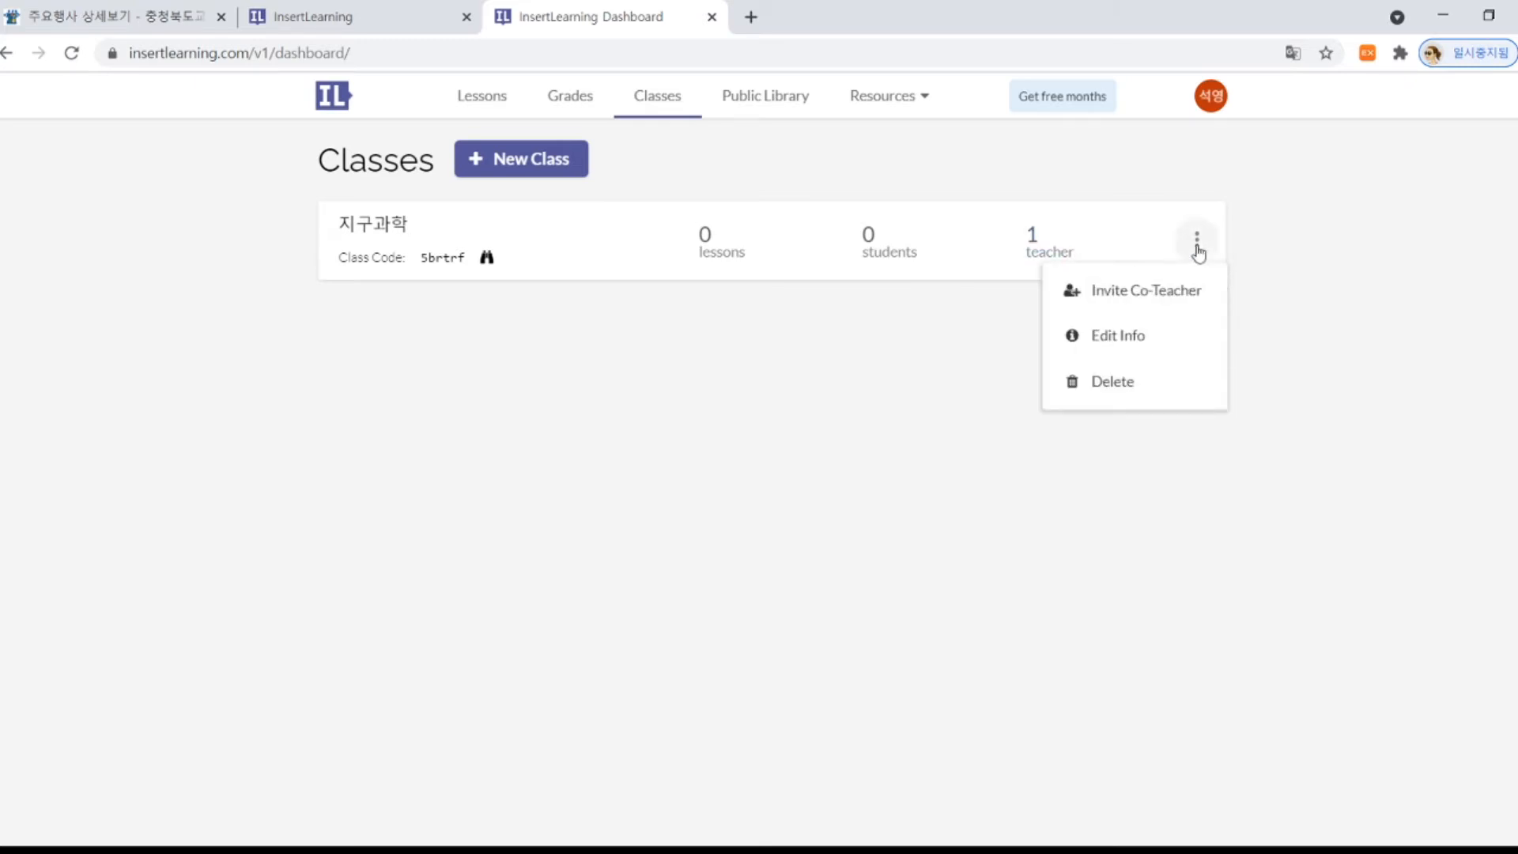
{"action": "left_click", "coordinate": [1117, 294]}
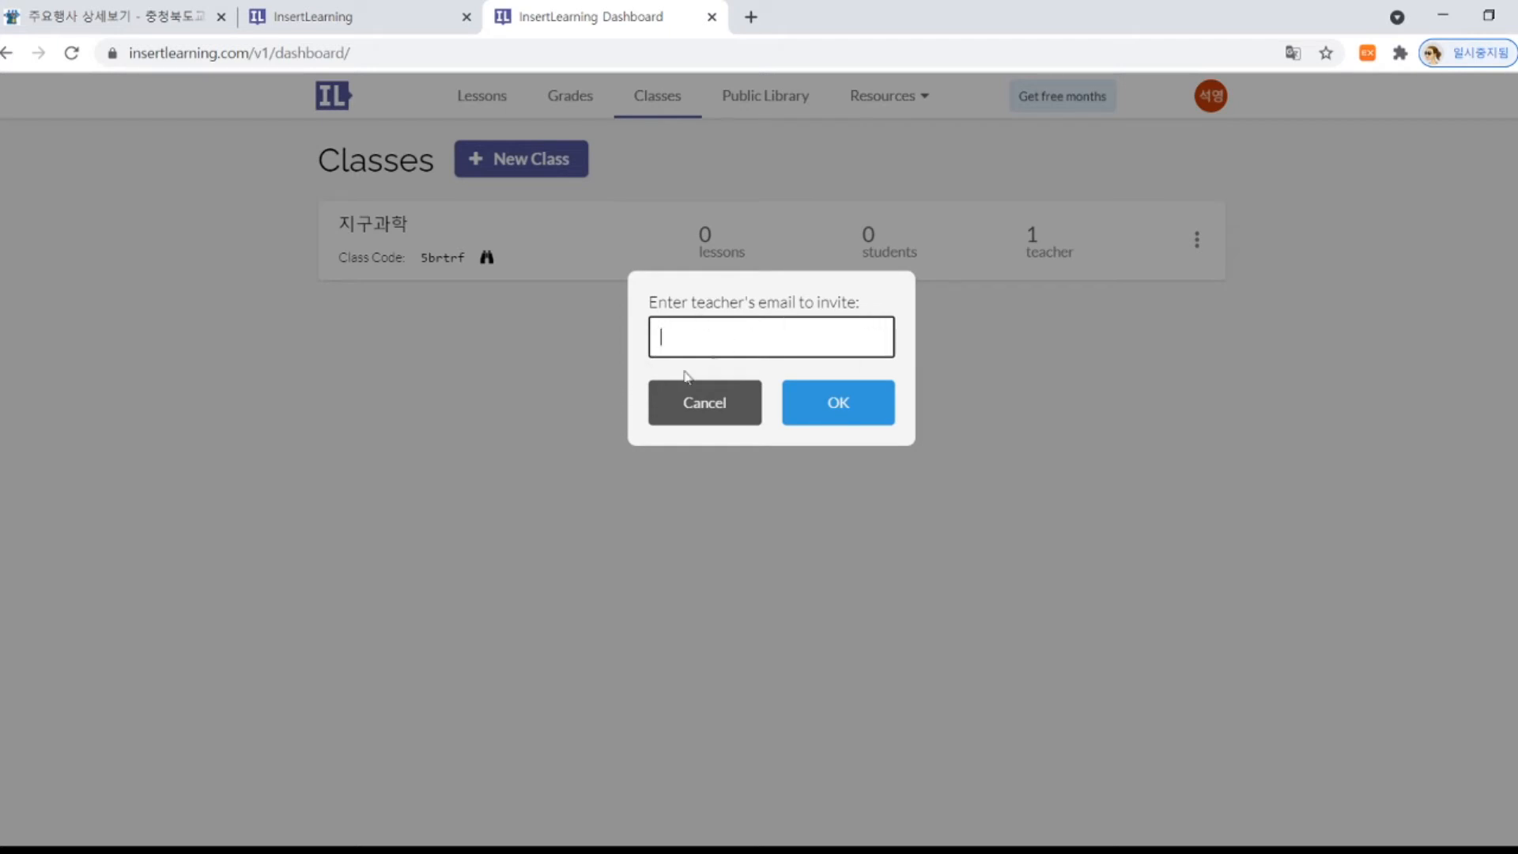
{"action": "left_click", "coordinate": [678, 421]}
Go to the Lessons page and view the available ways to create a new lesson
{"action": "left_click", "coordinate": [469, 103]}
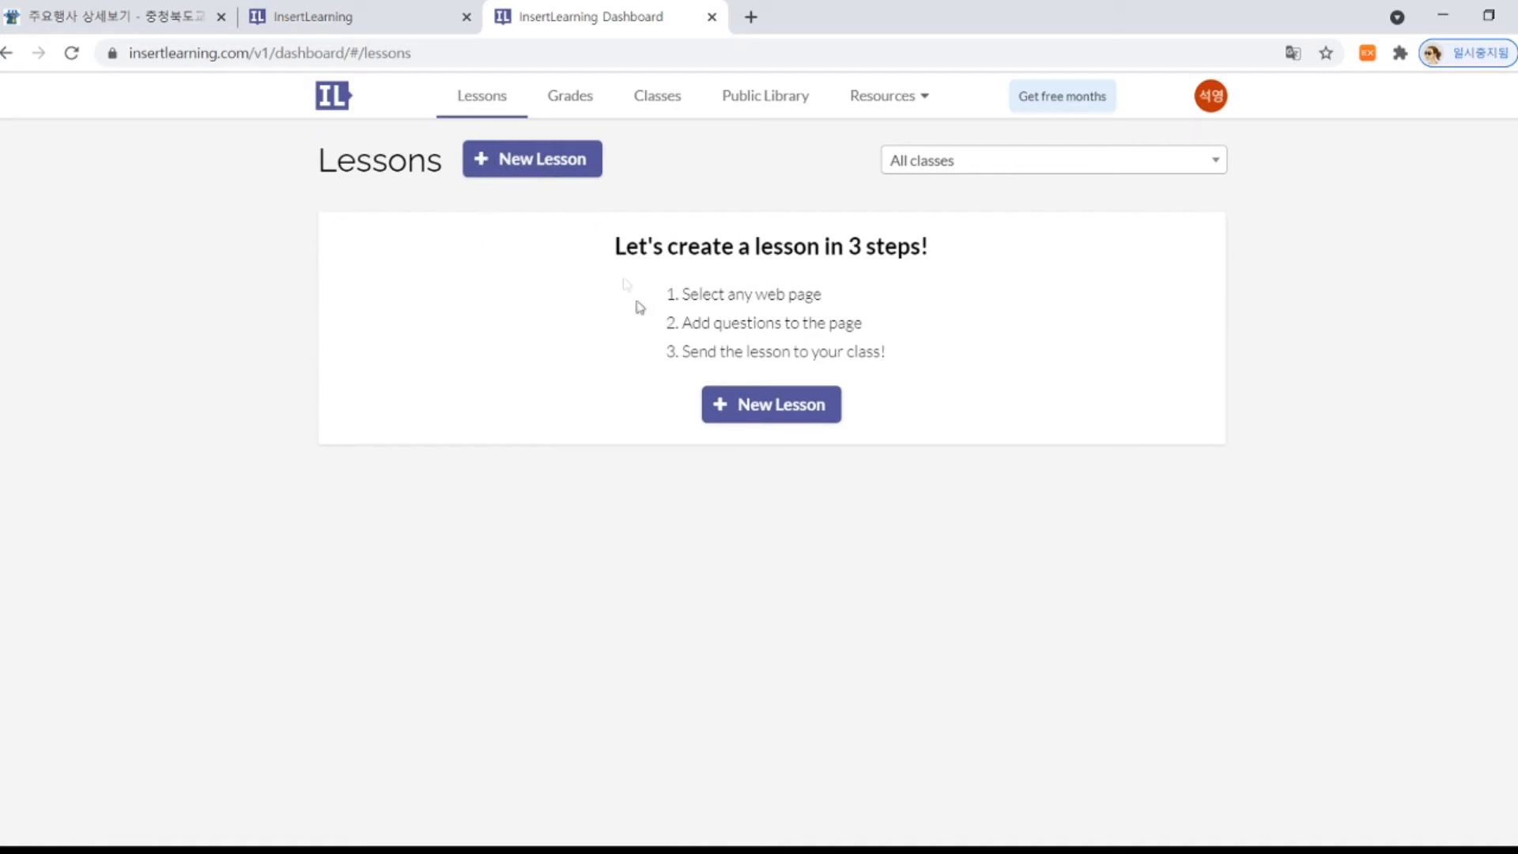
{"action": "left_click", "coordinate": [532, 157]}
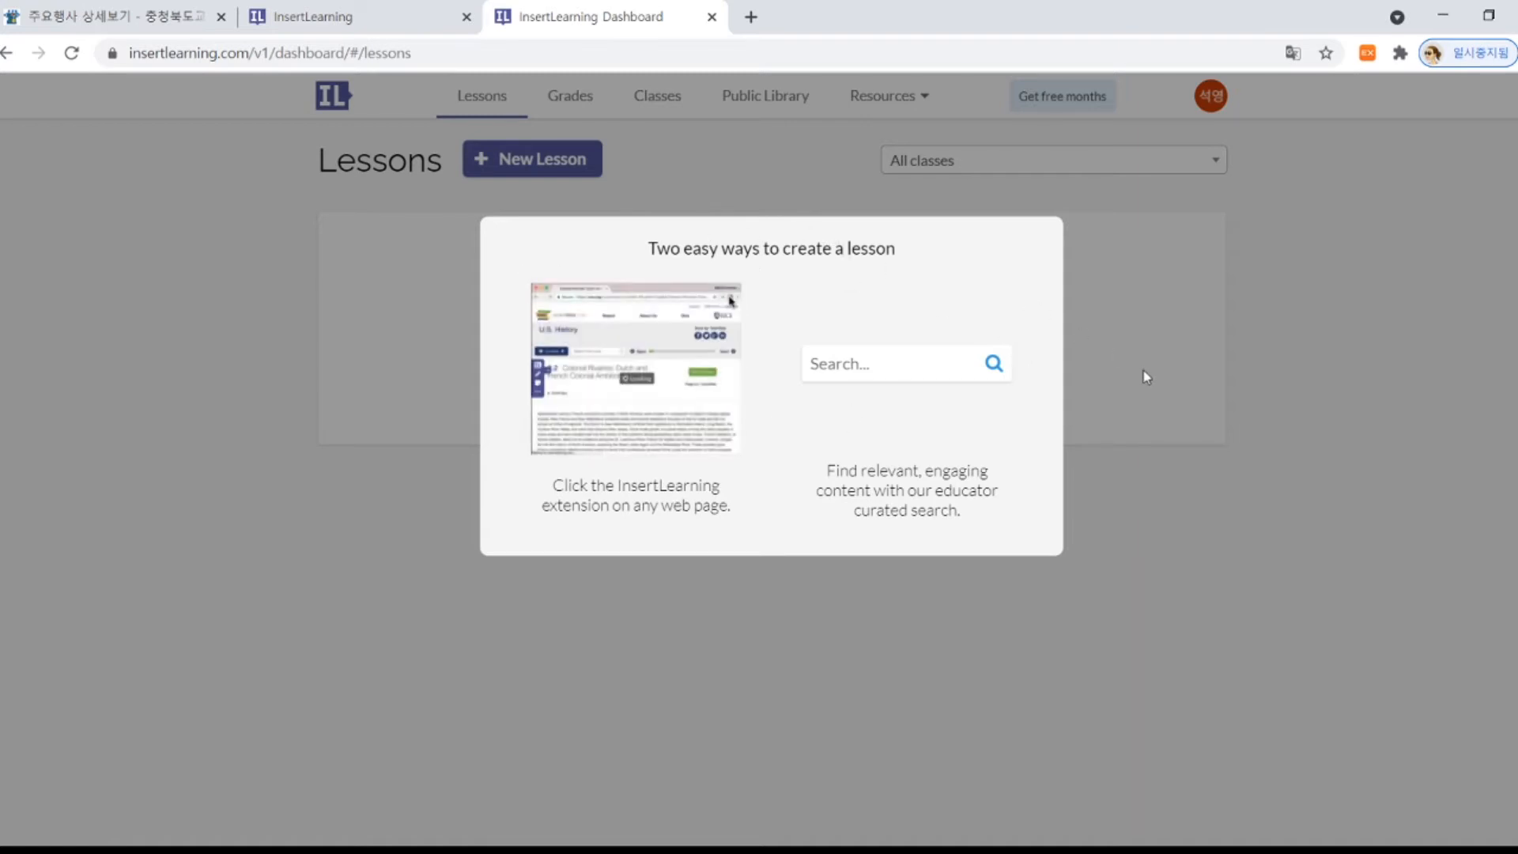
{"action": "left_click", "coordinate": [1136, 410]}
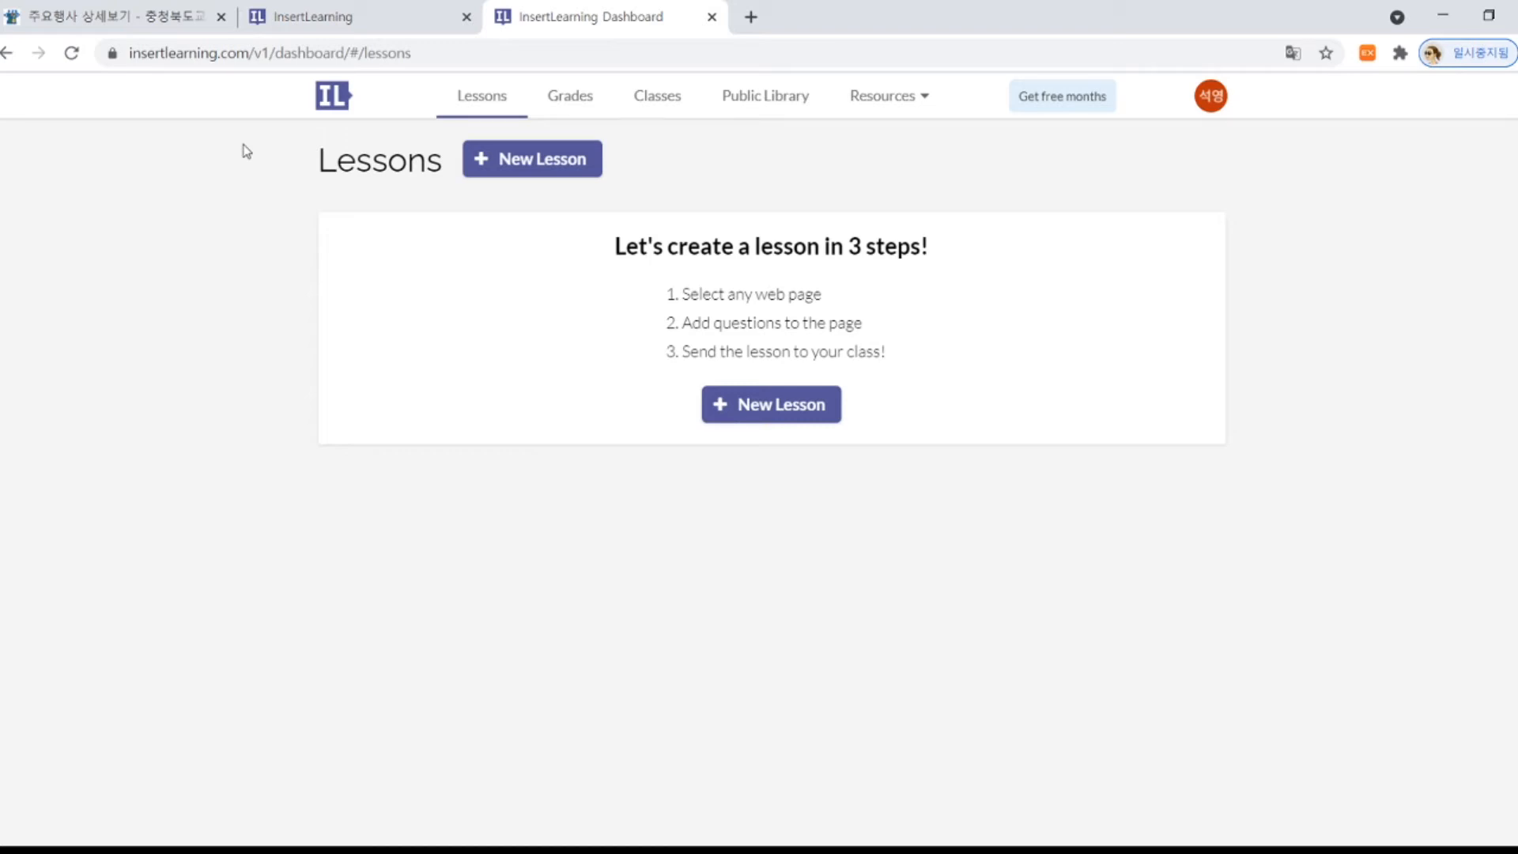
On the 충청북도교육청 주요행사 notice page, highlight the phrase "청렴 콘텐츠 공모전" in the opening sentence
{"action": "left_click", "coordinate": [119, 18]}
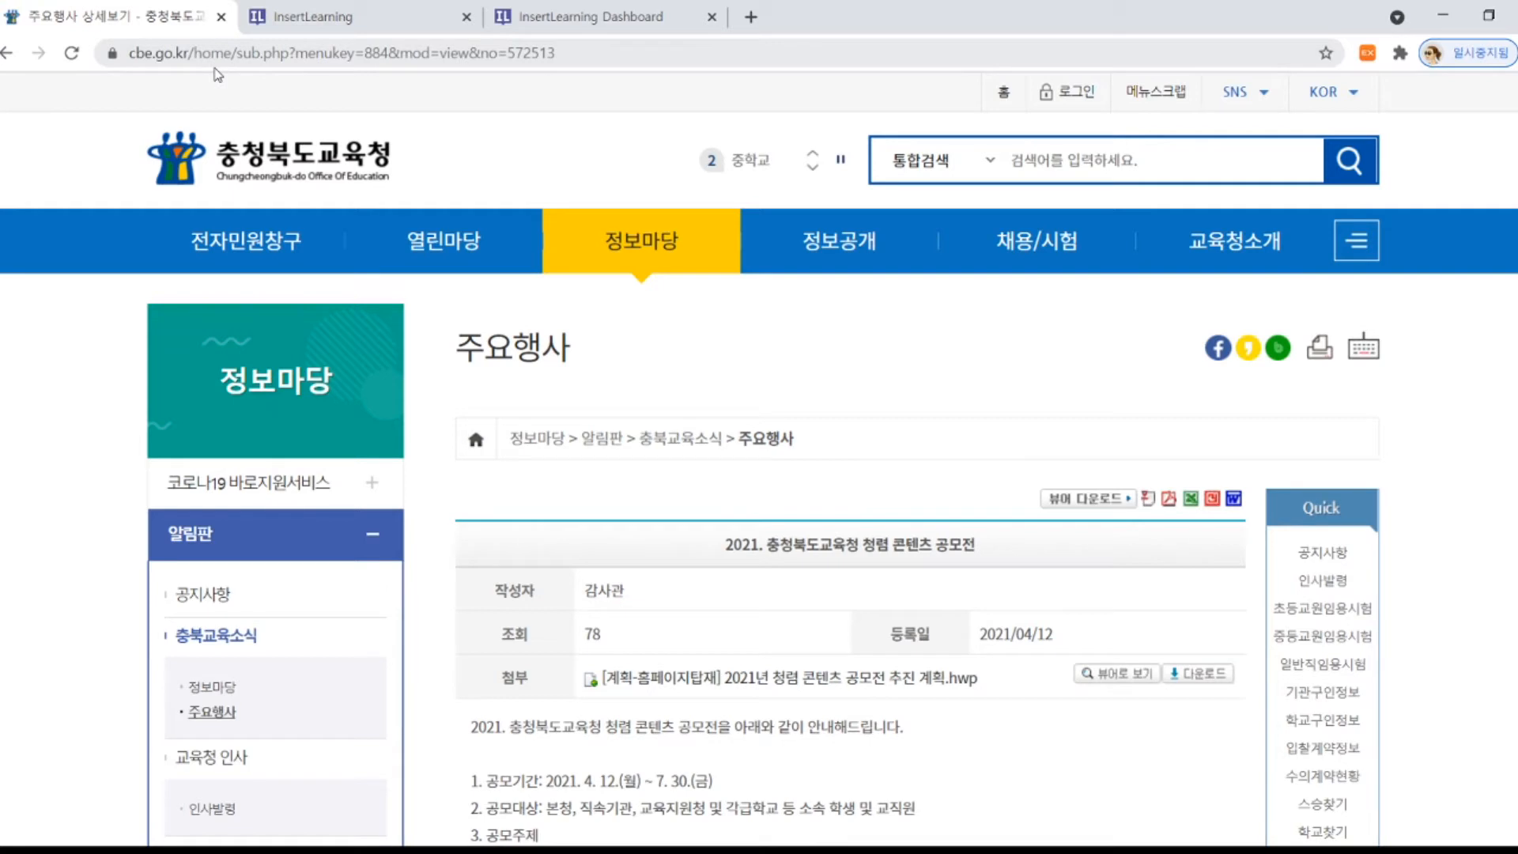
{"action": "scroll", "coordinate": [789, 575], "scroll_direction": "down", "scroll_amount": 3}
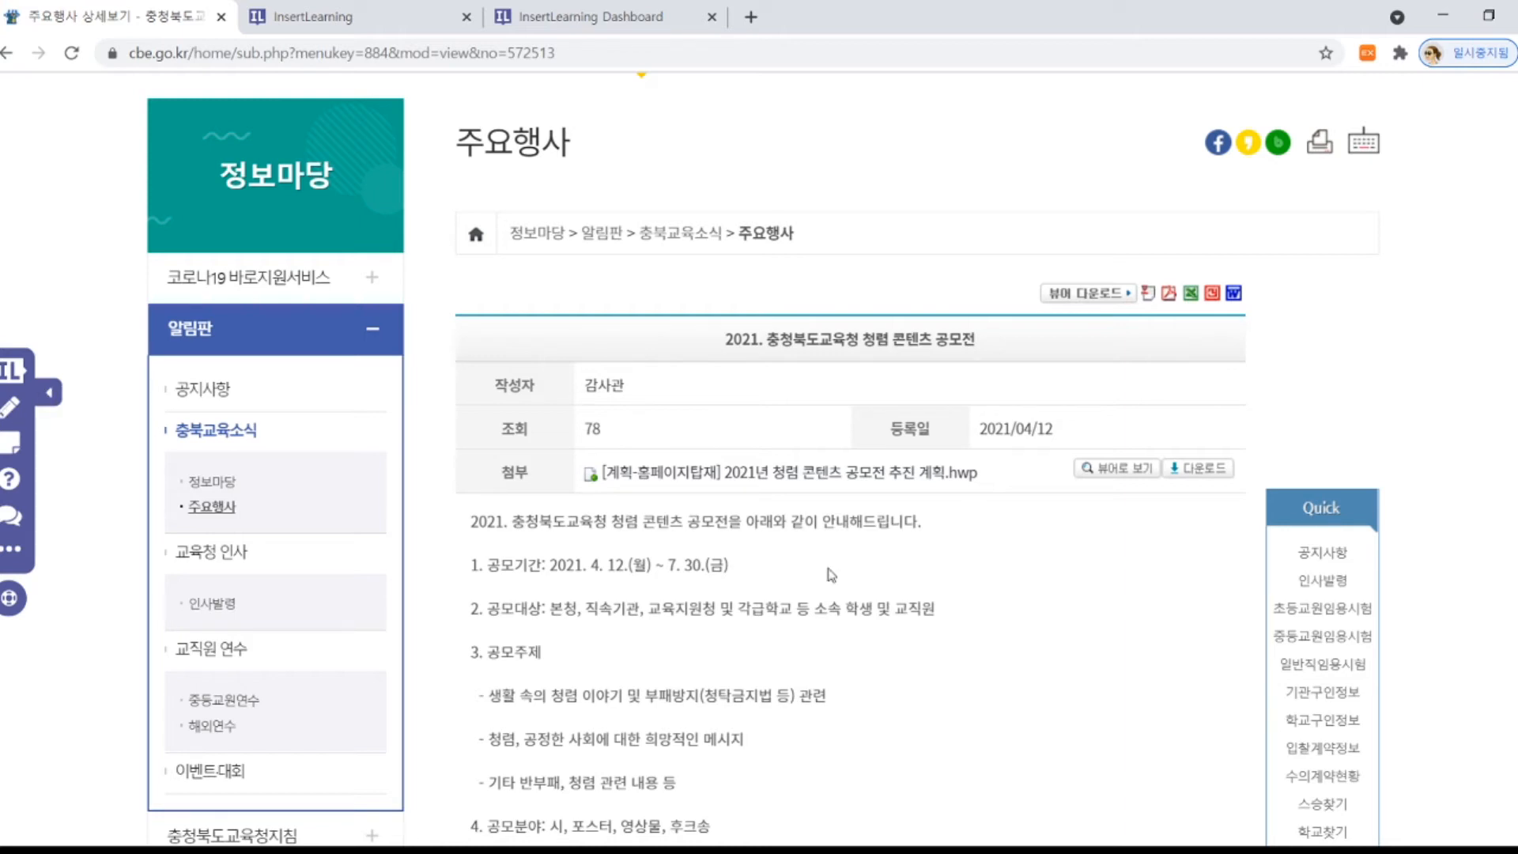
{"action": "left_click_drag", "start_coordinate": [612, 521], "coordinate": [727, 522]}
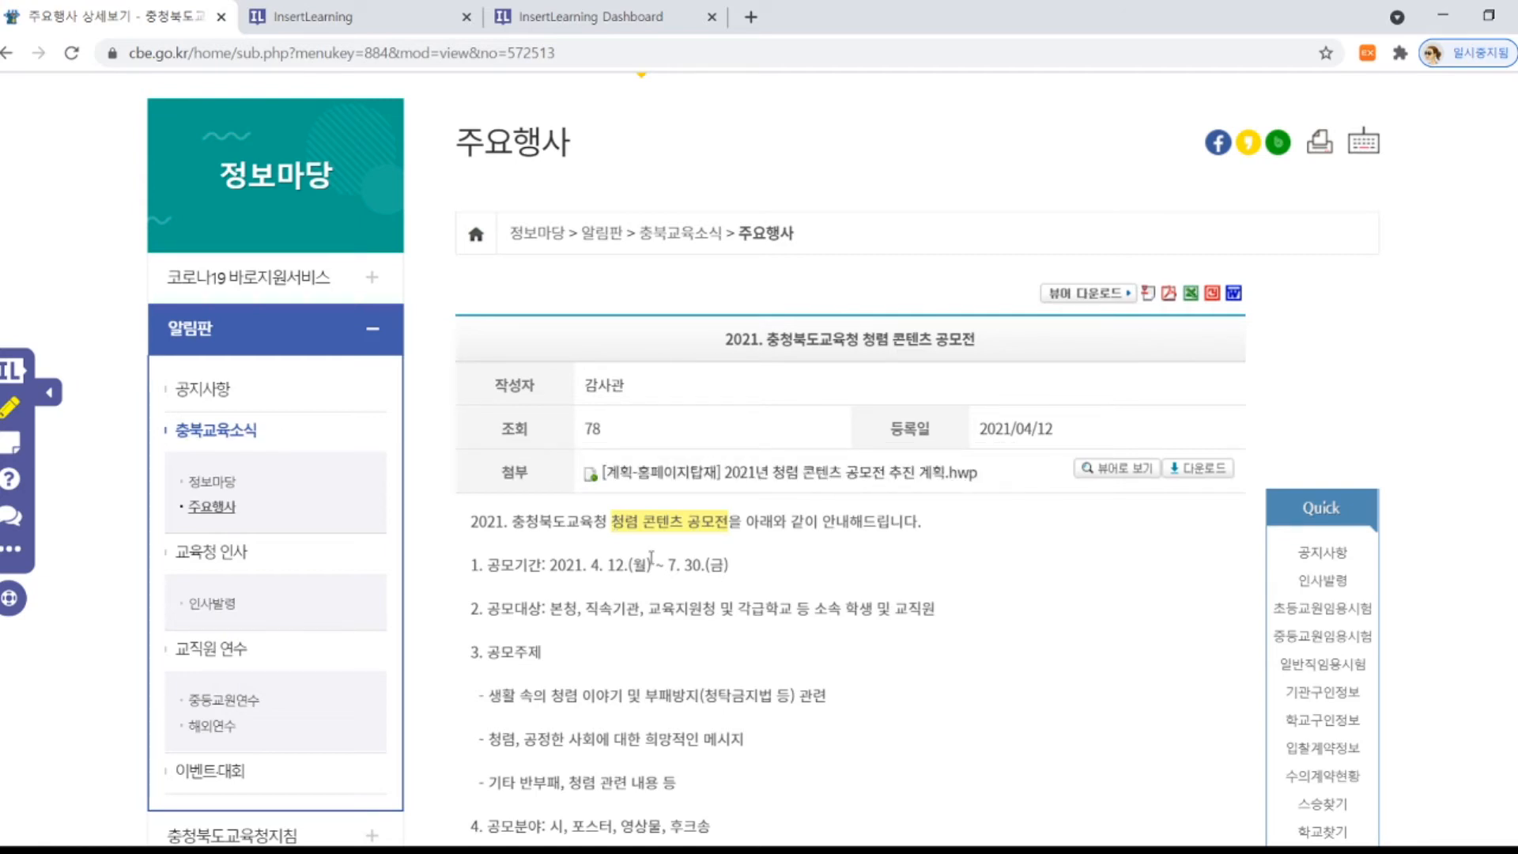
Cycle the colour of the "청렴 콘텐츠 공모전" highlight until it is green
{"action": "mouse_move", "coordinate": [670, 556]}
{"action": "mouse_move", "coordinate": [662, 521]}
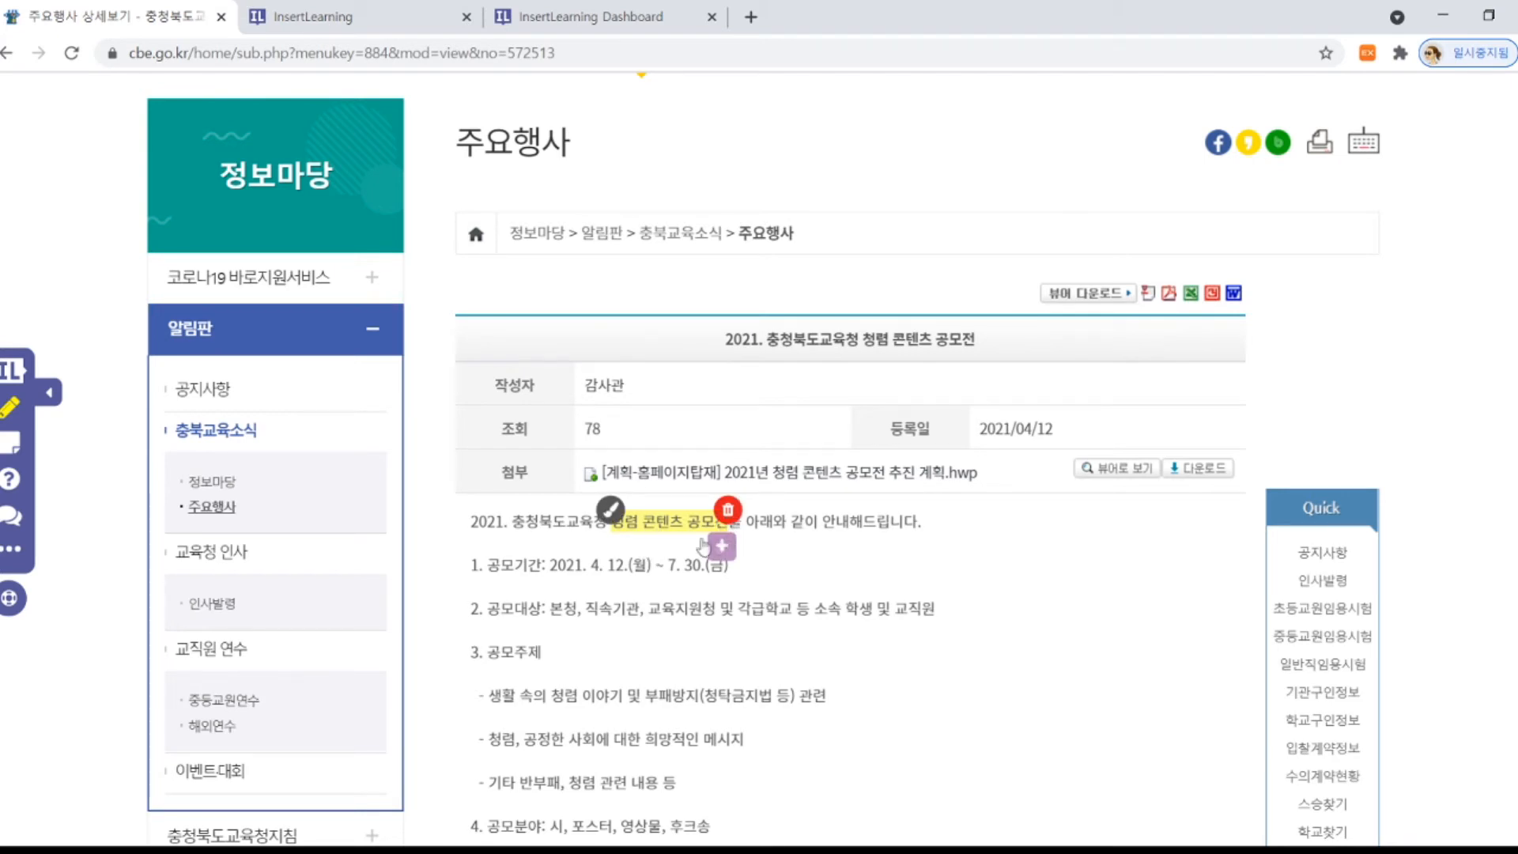
{"action": "left_click", "coordinate": [609, 513]}
{"action": "left_click", "coordinate": [609, 514]}
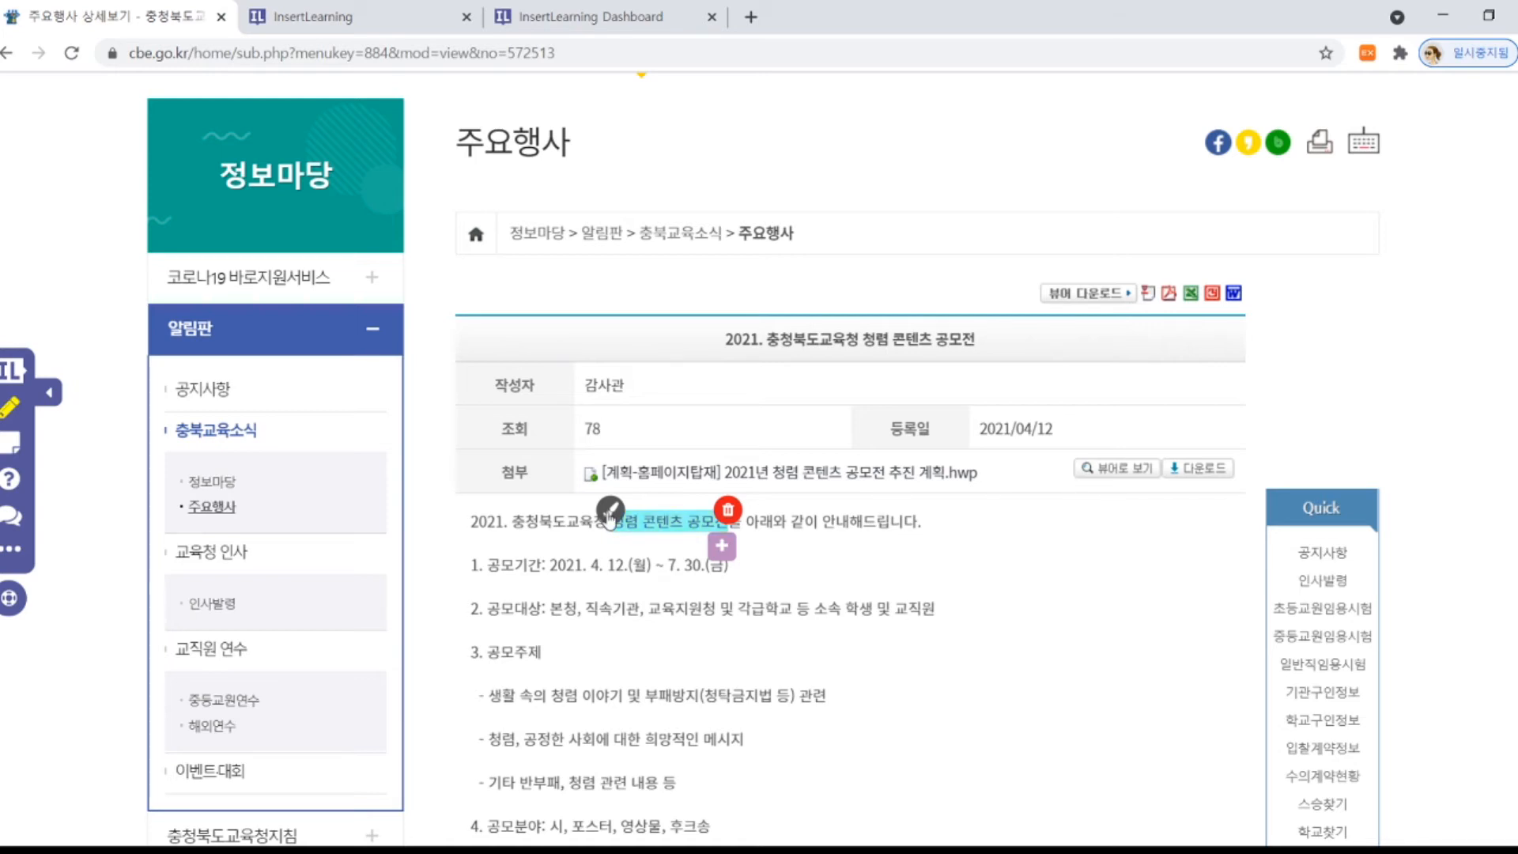
{"action": "left_click", "coordinate": [609, 515]}
{"action": "left_click", "coordinate": [610, 515]}
{"action": "left_click", "coordinate": [610, 516]}
{"action": "left_click", "coordinate": [612, 518]}
{"action": "left_click", "coordinate": [612, 520]}
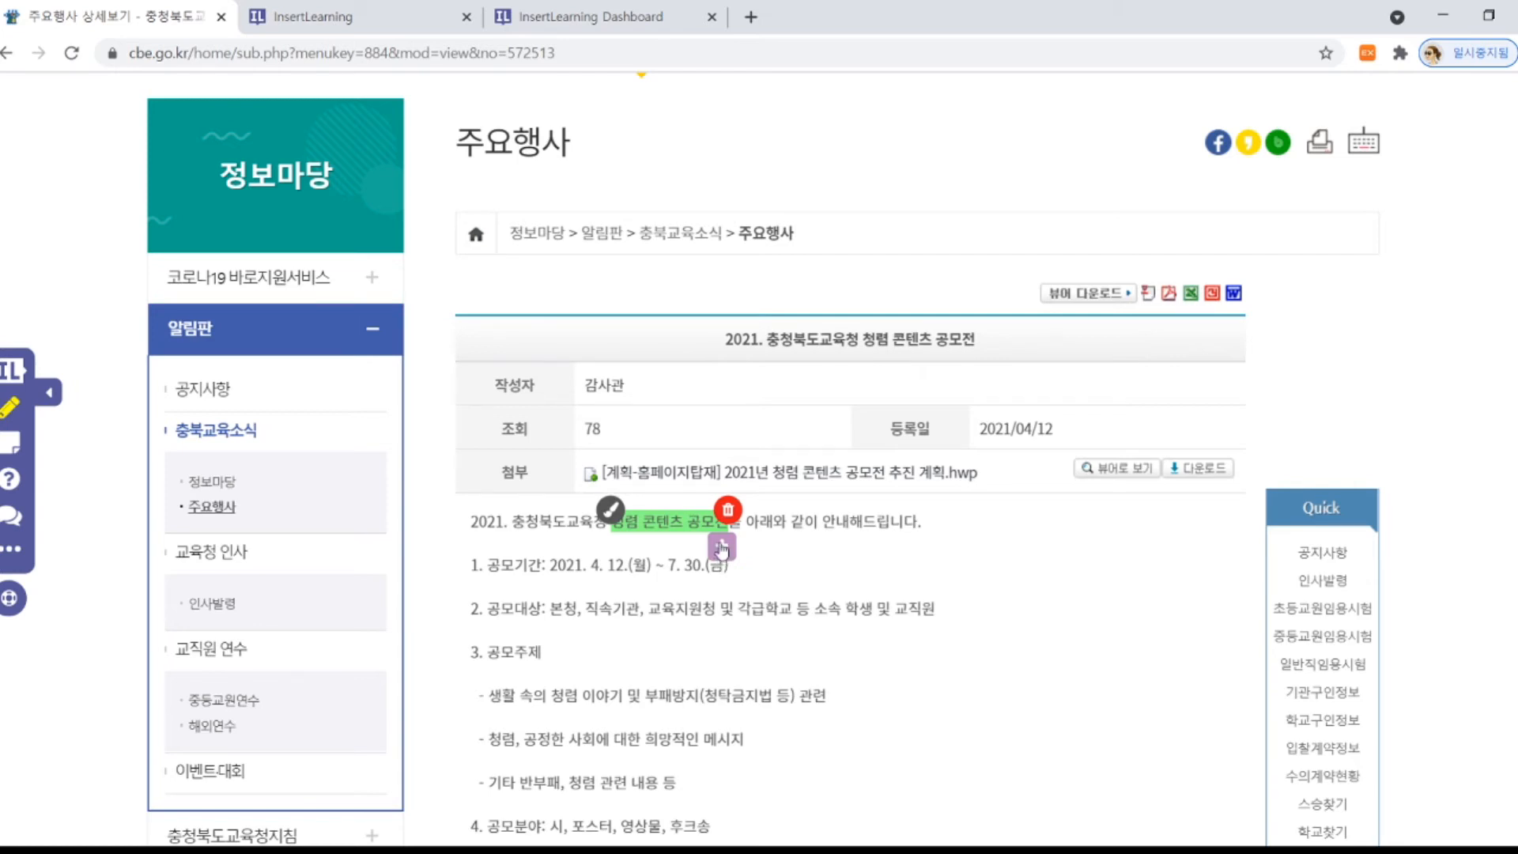
Attach the comment "안녕하세요" to the green highlight
{"action": "left_click", "coordinate": [721, 546]}
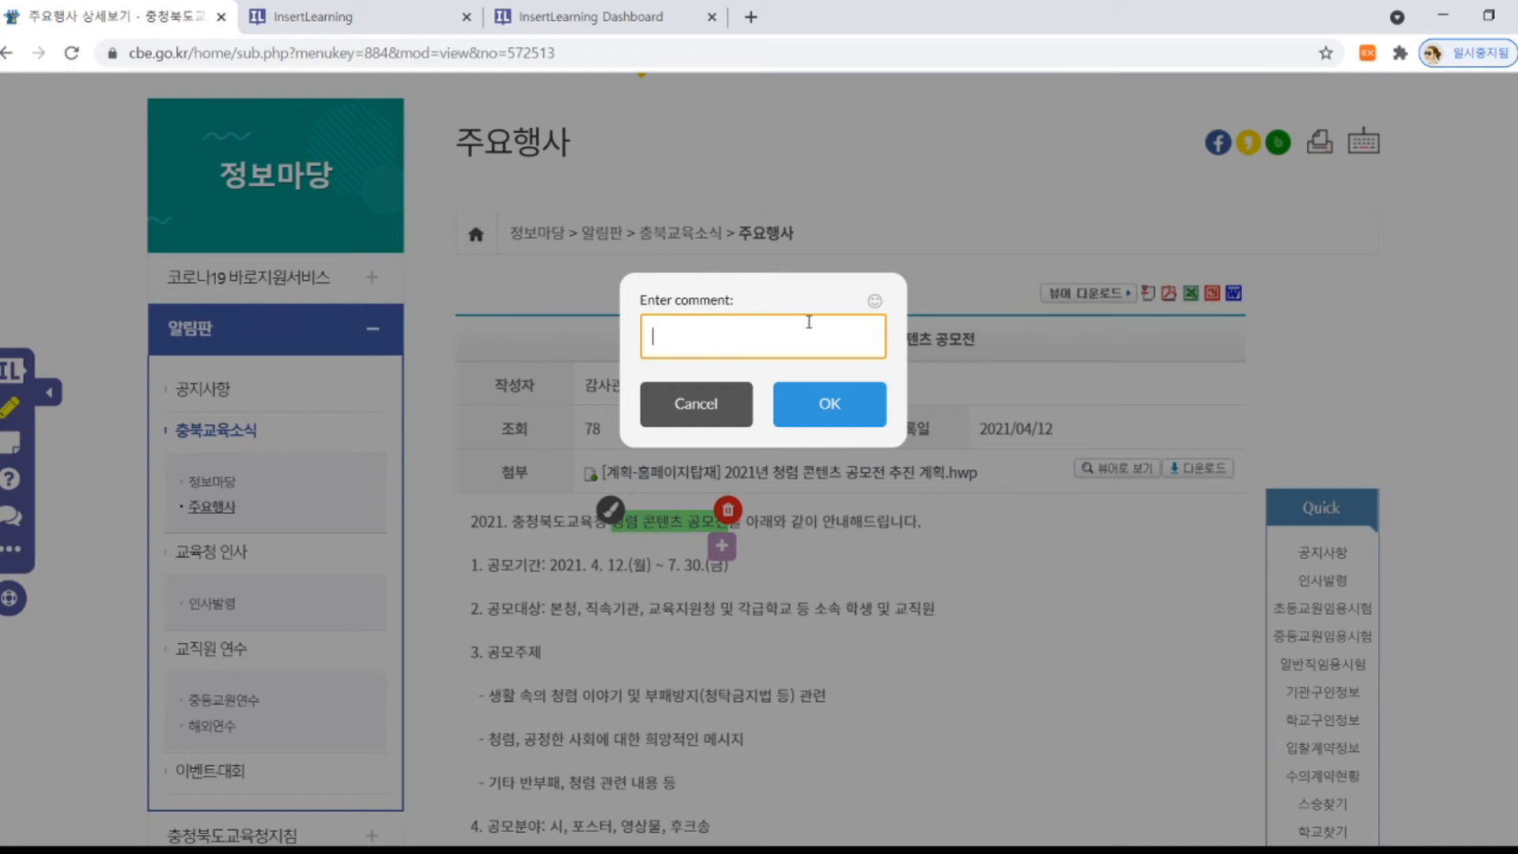
{"action": "type", "text": "안녕하세요"}
{"action": "left_click", "coordinate": [827, 425]}
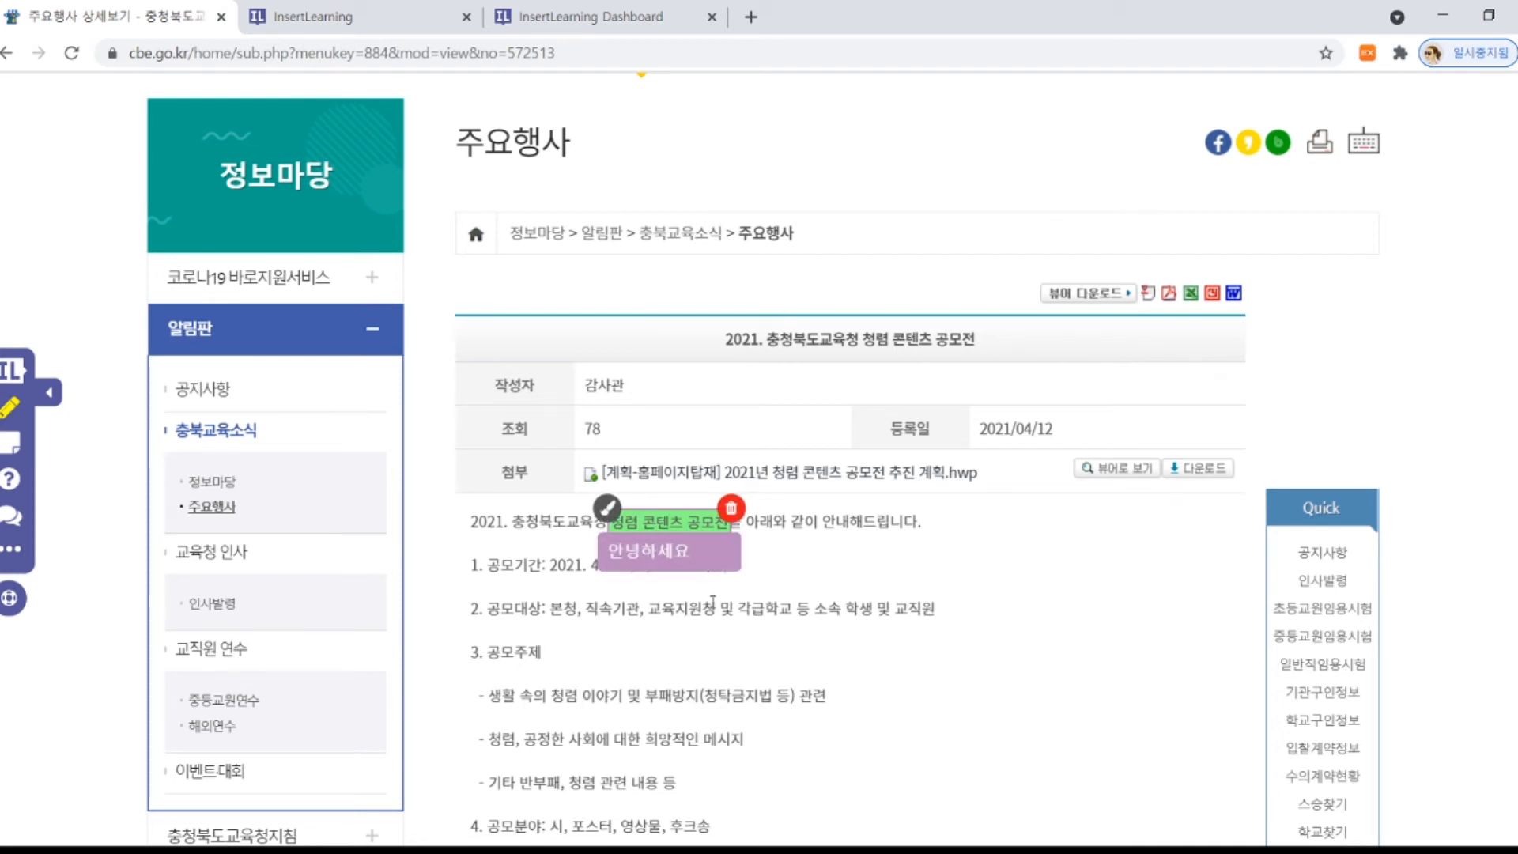
Insert a sticky note below the "2. 공모대상" line and embed the YouTube video "제천제일고등학교 지구과학 1_3강" in it
{"action": "left_click", "coordinate": [13, 445]}
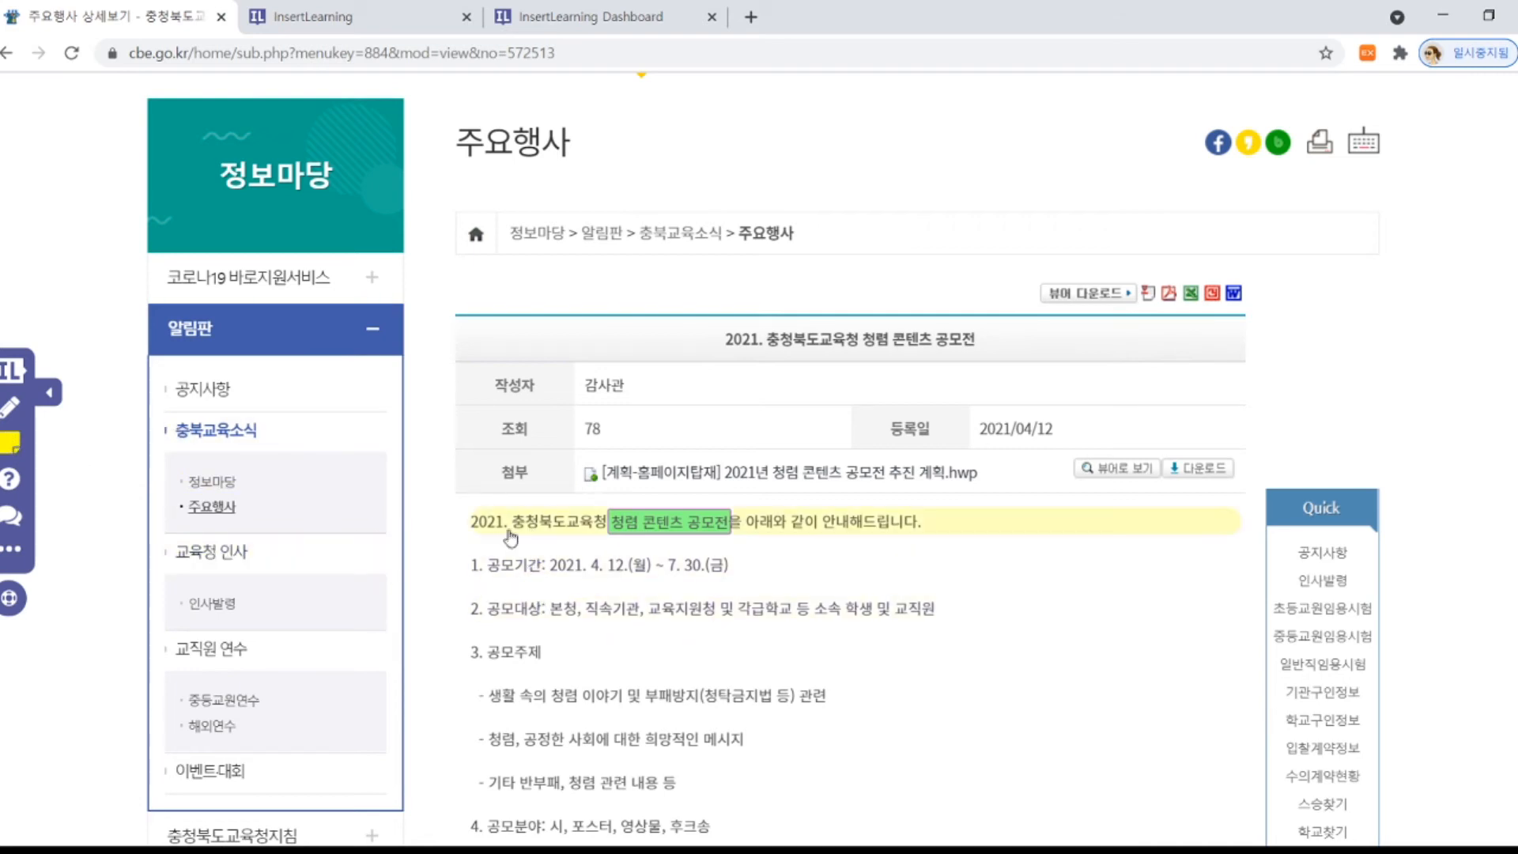
{"action": "left_click", "coordinate": [527, 623]}
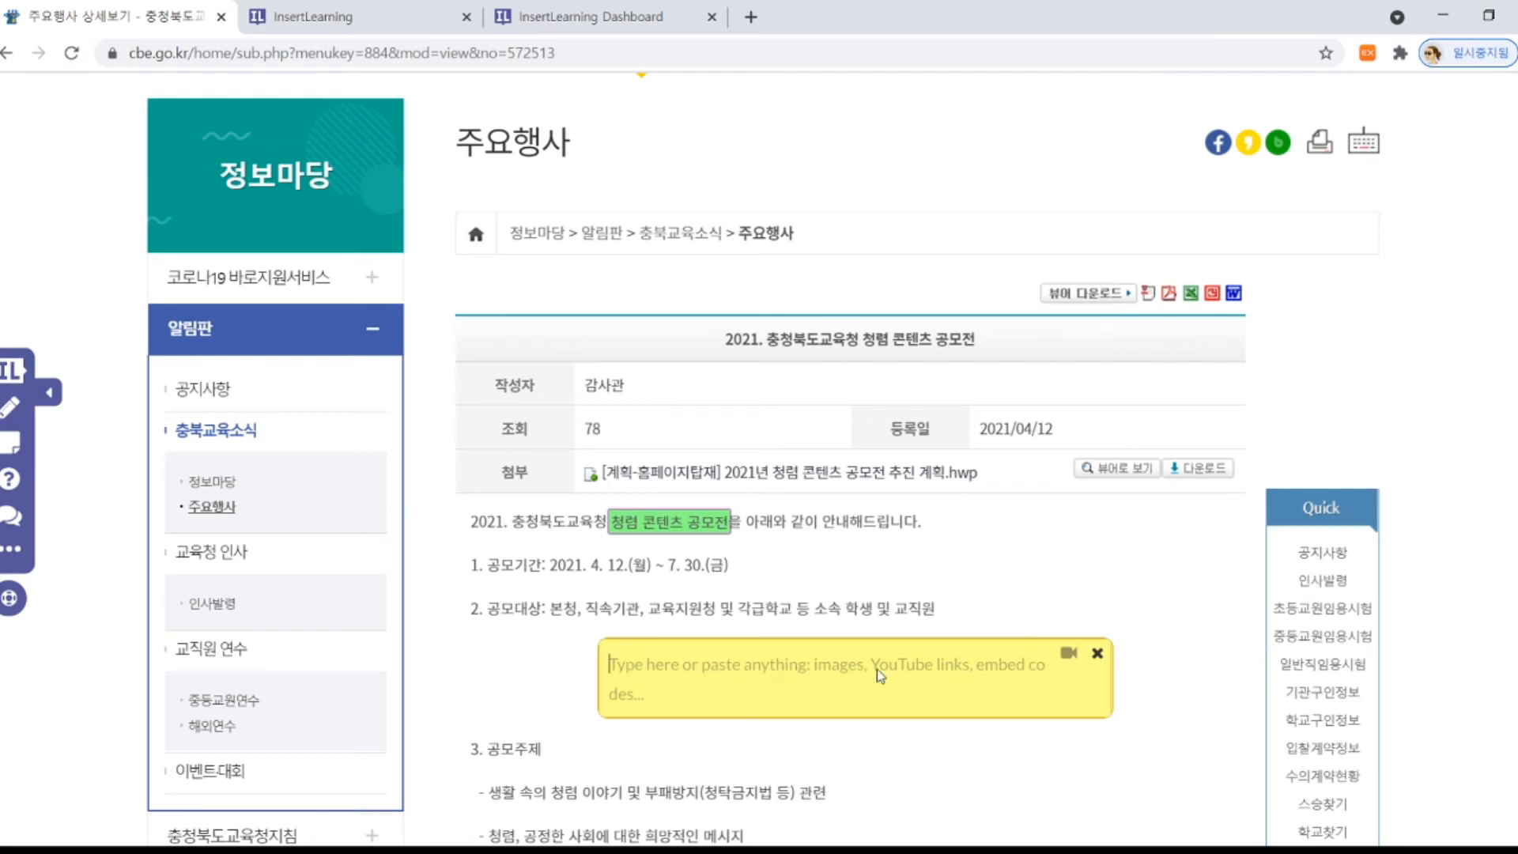
{"action": "left_click", "coordinate": [737, 686]}
{"action": "type", "text": "ebsi.co.kr"}
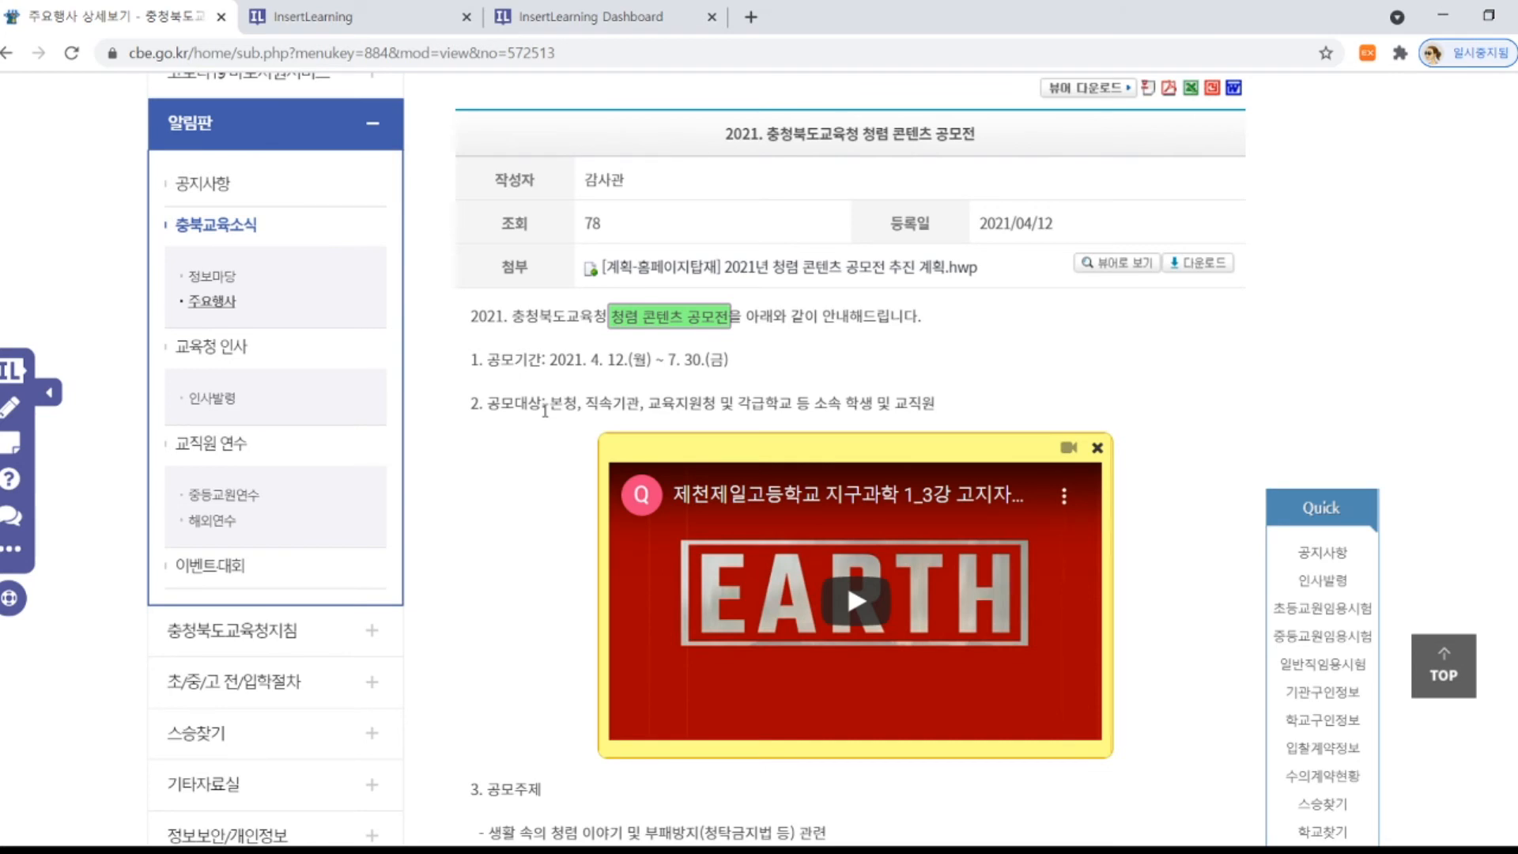
Insert a question below the "3. 공모주제" line and create it with the text "여러분의 생각을 써주세요."
{"action": "scroll", "coordinate": [545, 410], "scroll_direction": "down", "scroll_amount": 3}
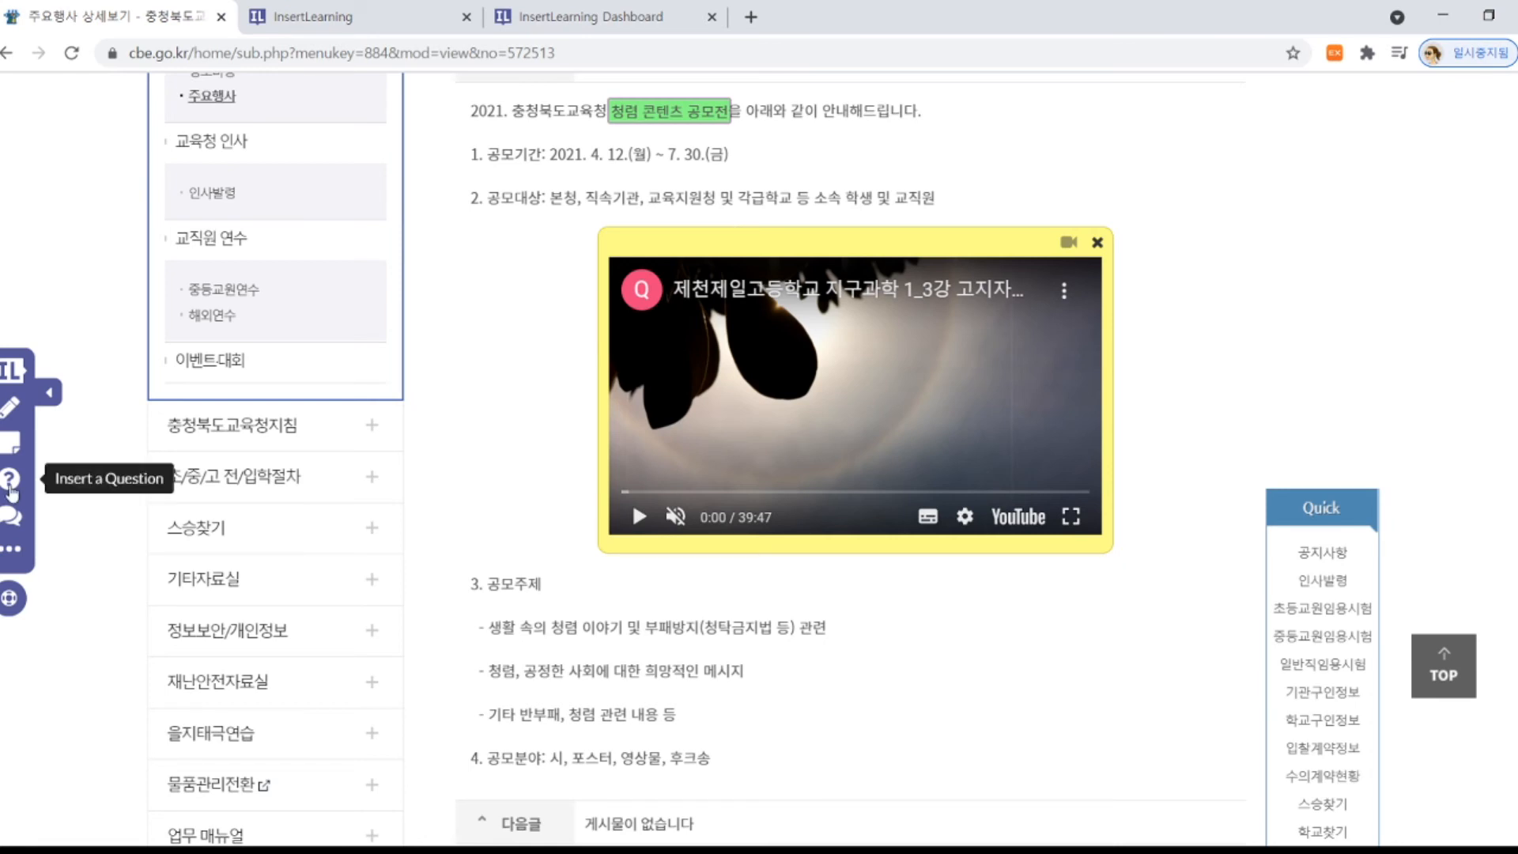
{"action": "left_click", "coordinate": [10, 484]}
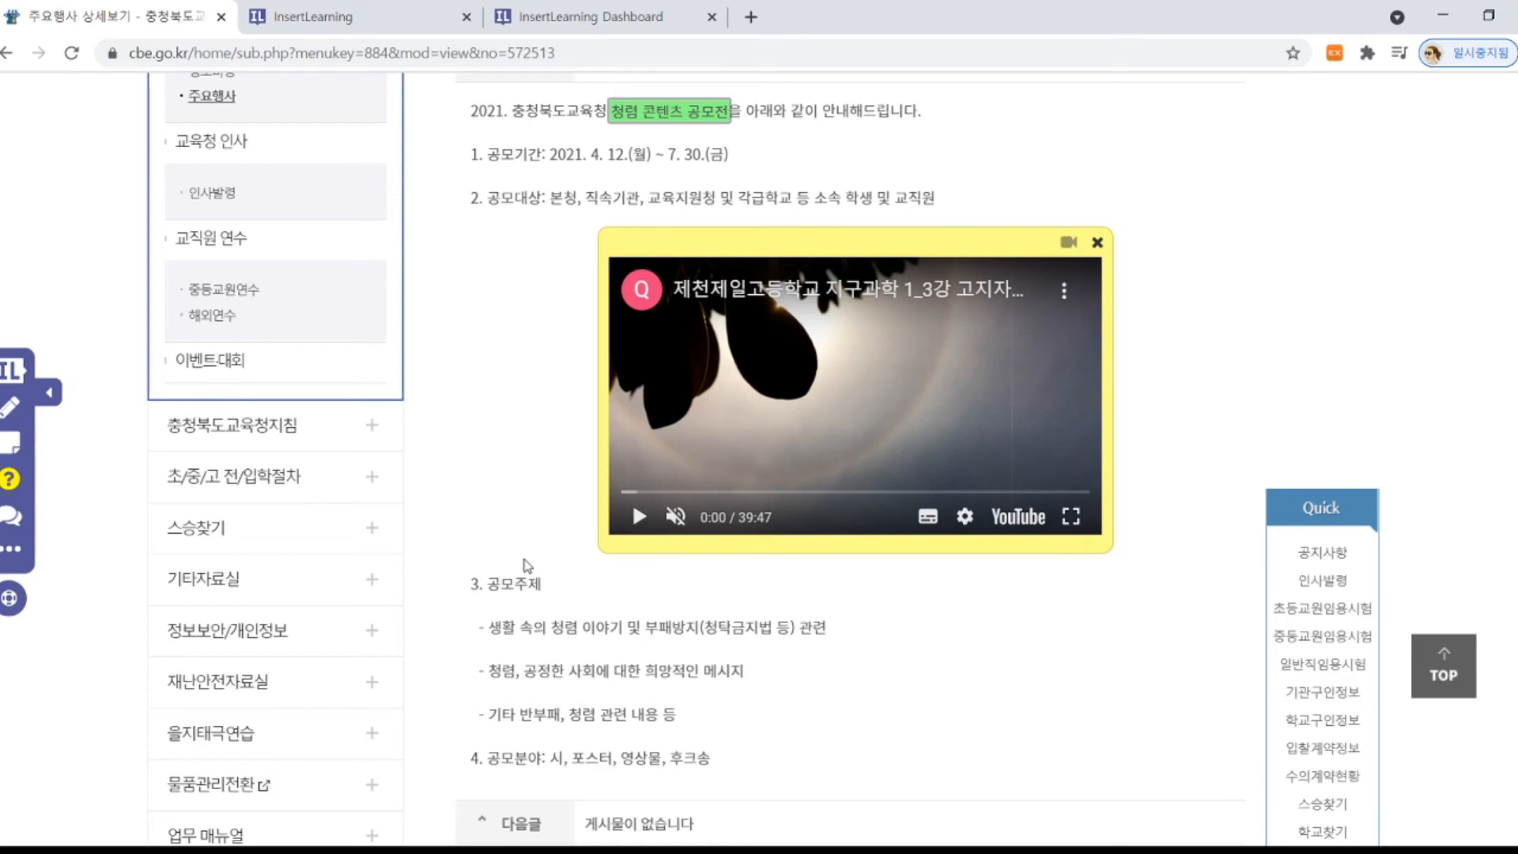
{"action": "left_click", "coordinate": [481, 585]}
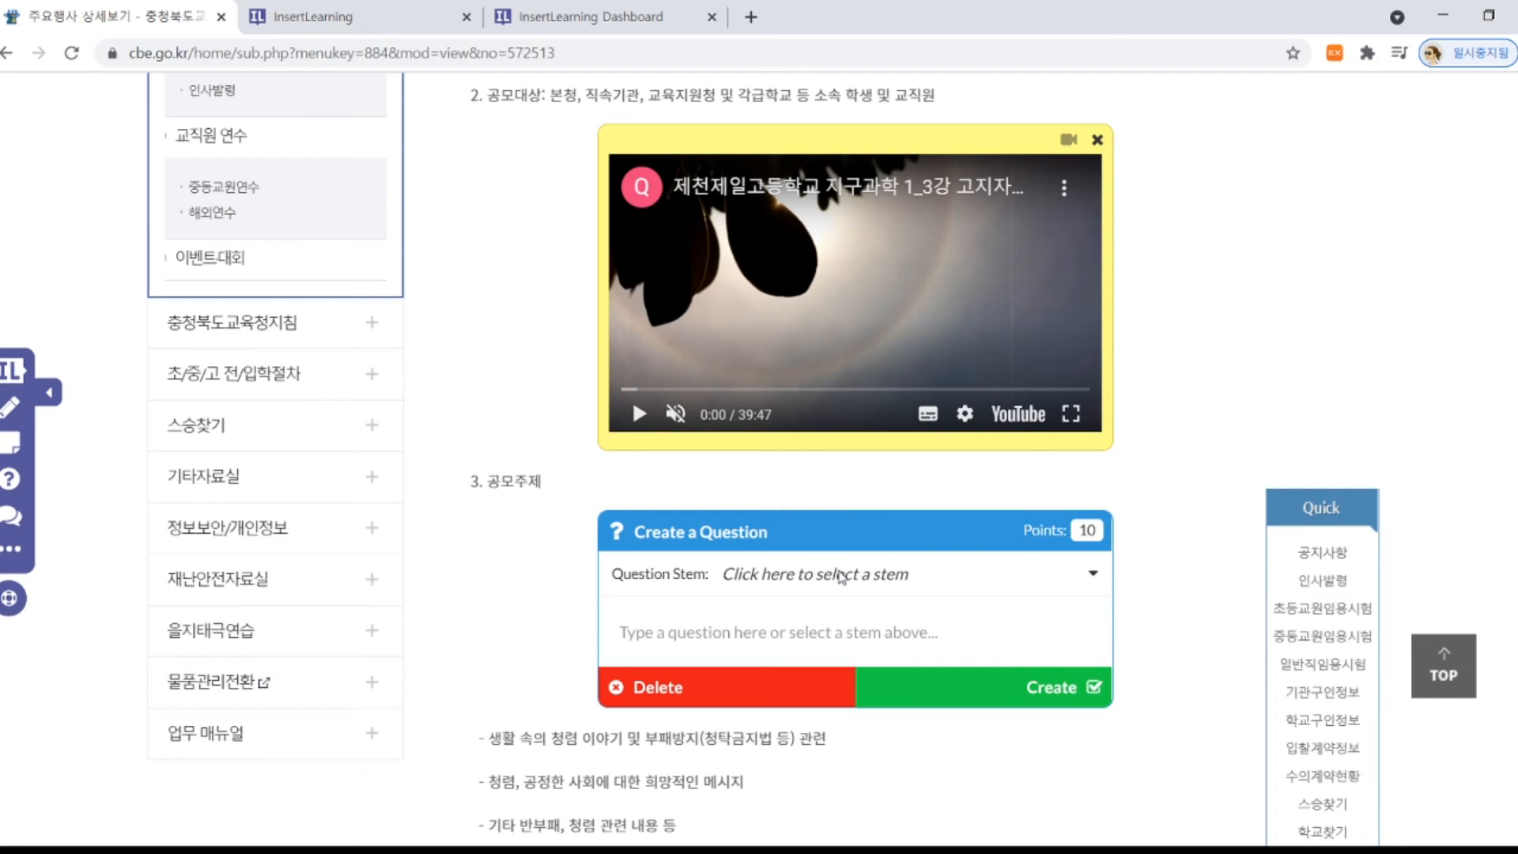
{"action": "left_click", "coordinate": [841, 577]}
{"action": "scroll", "coordinate": [861, 490], "scroll_direction": "down", "scroll_amount": 1}
{"action": "left_click", "coordinate": [897, 631]}
{"action": "left_click", "coordinate": [923, 630]}
{"action": "type", "text": "여레분의"}
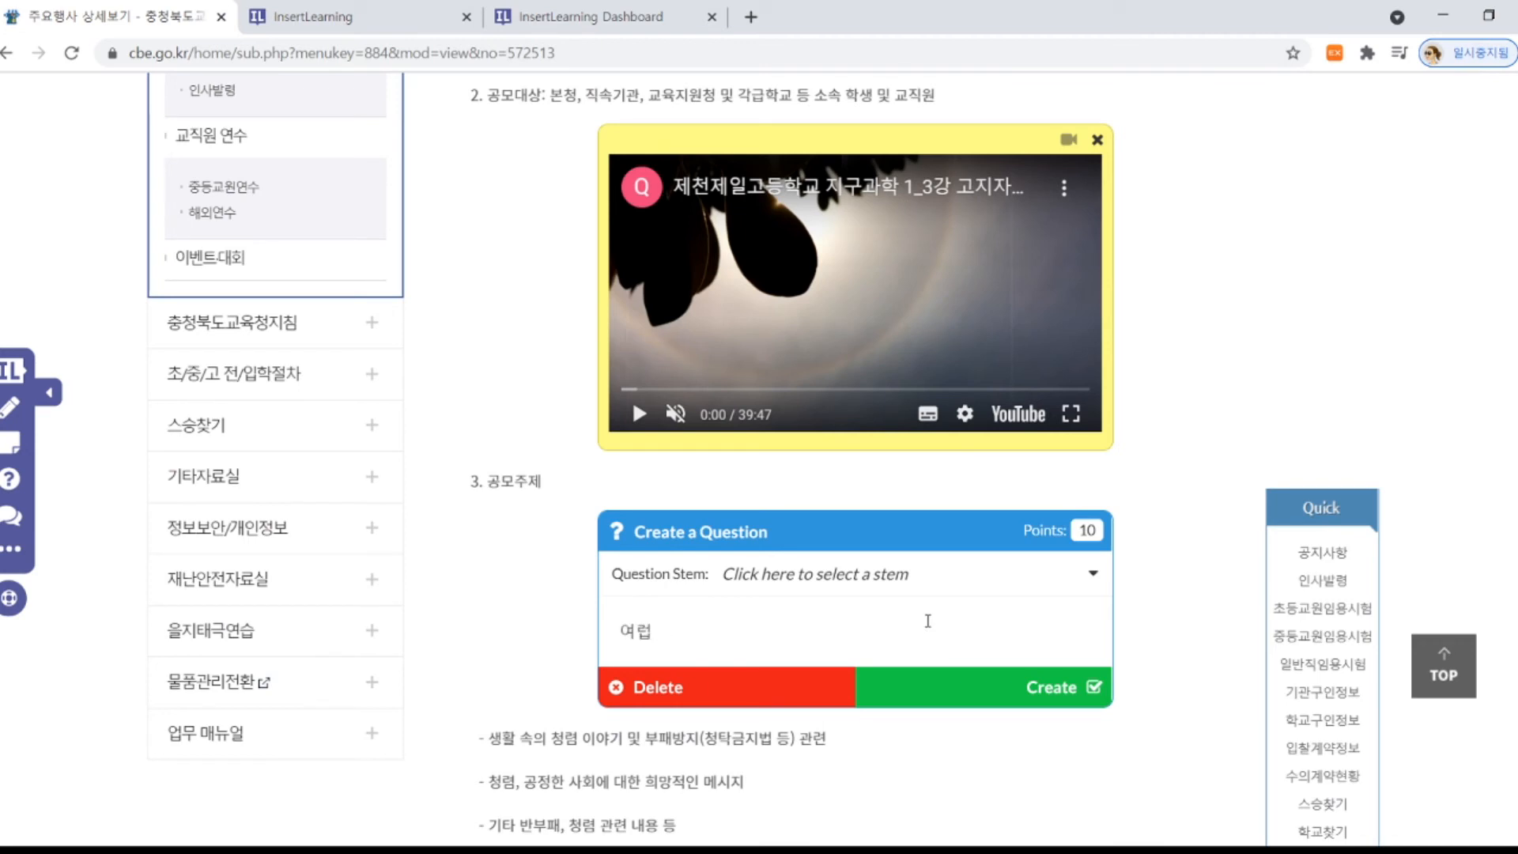
{"action": "type", "text": " 생각을 써주세요"}
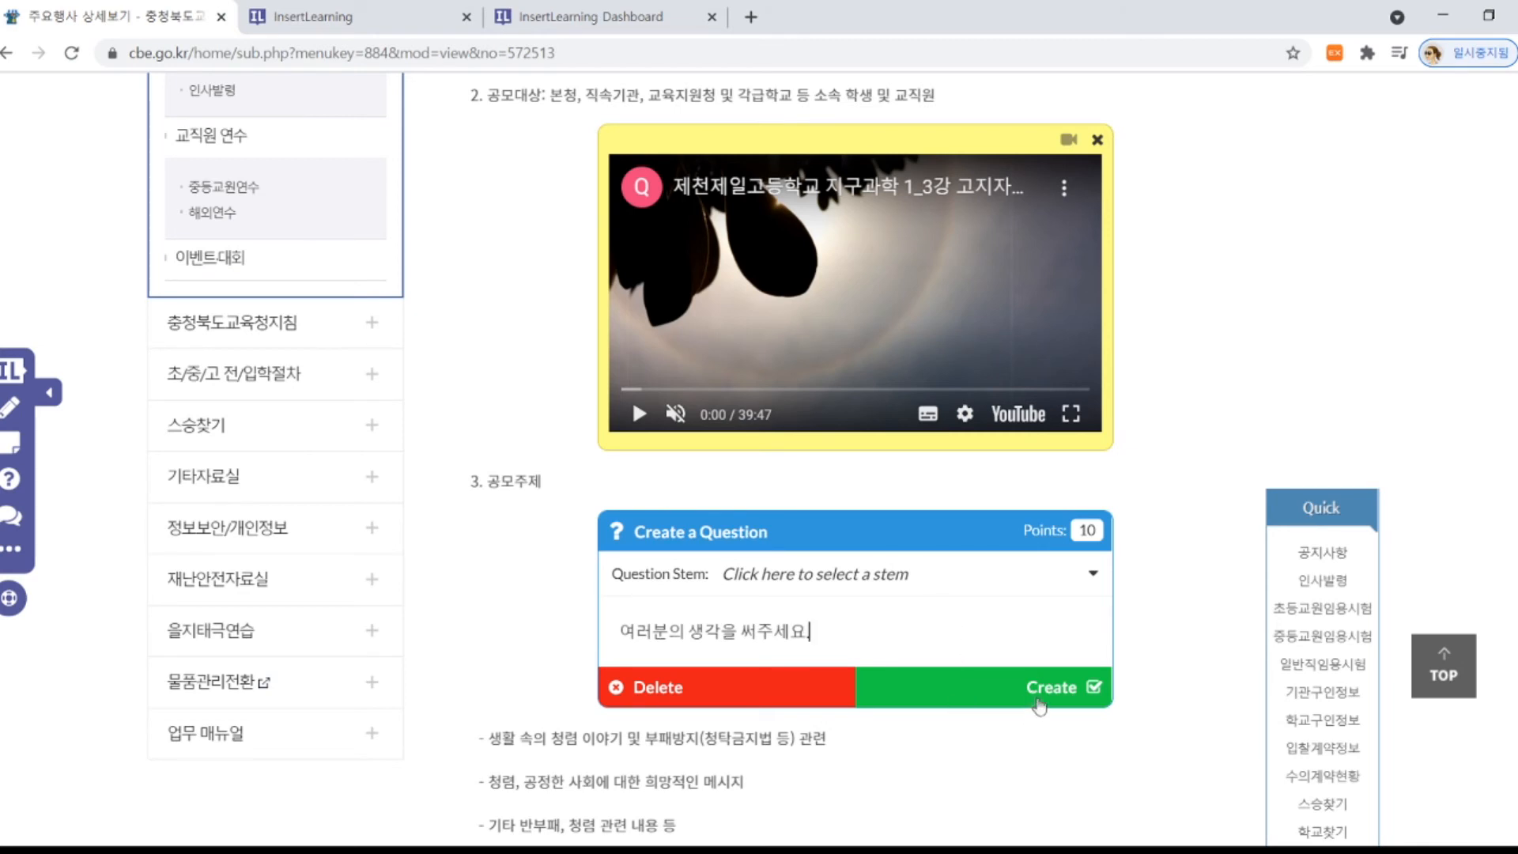
{"action": "left_click", "coordinate": [1022, 692]}
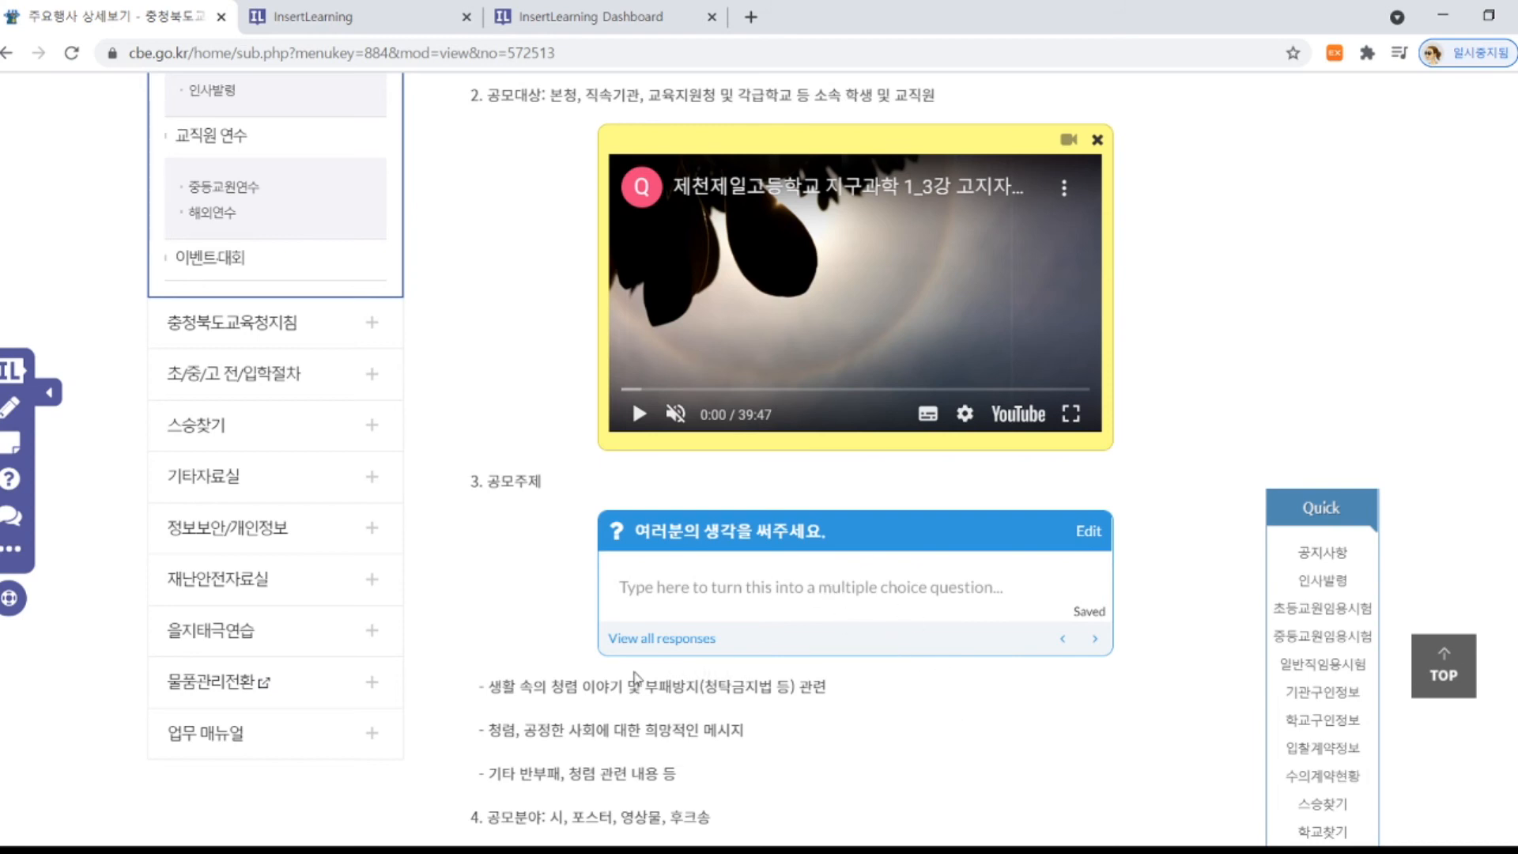
Insert a discussion below the "- 기타 반부패, 청렴 관련 내용 등" line and create it with the topic "청렴은 중요하다"
{"action": "scroll", "coordinate": [637, 676], "scroll_direction": "down", "scroll_amount": 1}
{"action": "scroll", "coordinate": [483, 666], "scroll_direction": "down", "scroll_amount": 1}
{"action": "scroll", "coordinate": [483, 665], "scroll_direction": "up", "scroll_amount": 2}
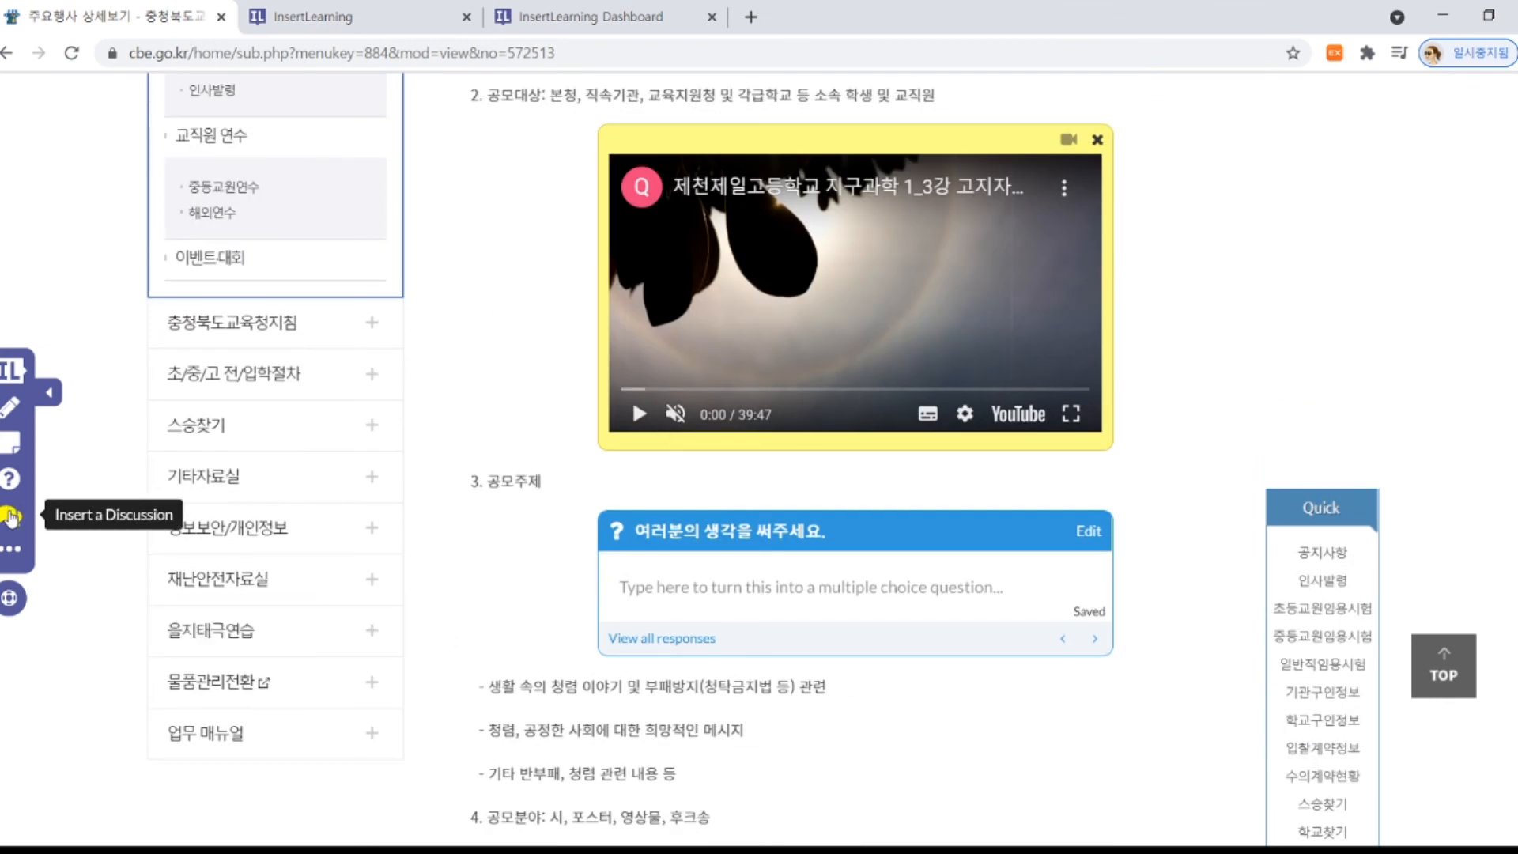
{"action": "left_click", "coordinate": [10, 518]}
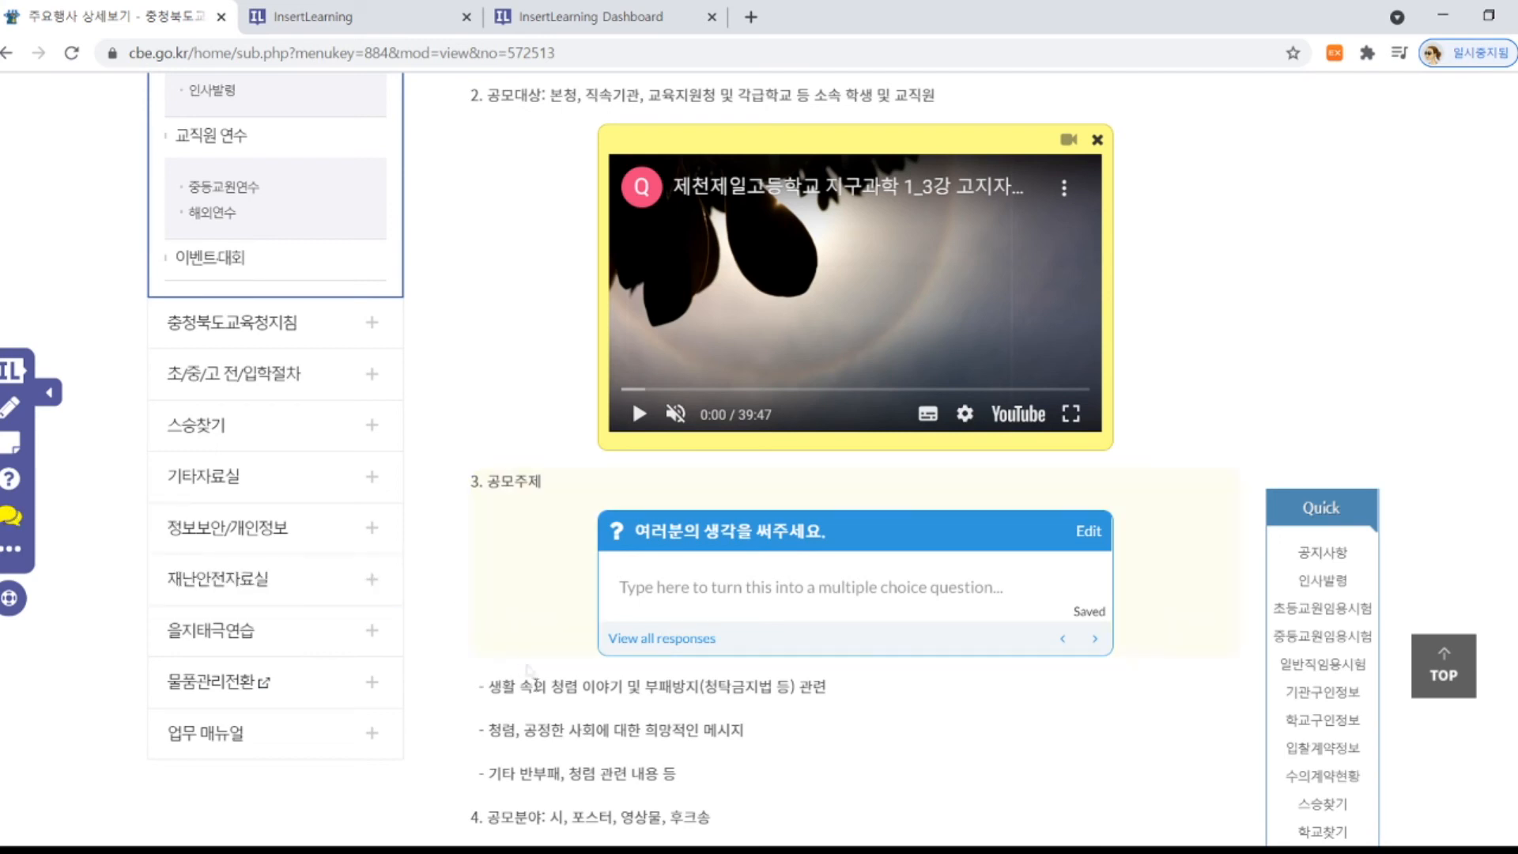
{"action": "scroll", "coordinate": [571, 726], "scroll_direction": "down", "scroll_amount": 1}
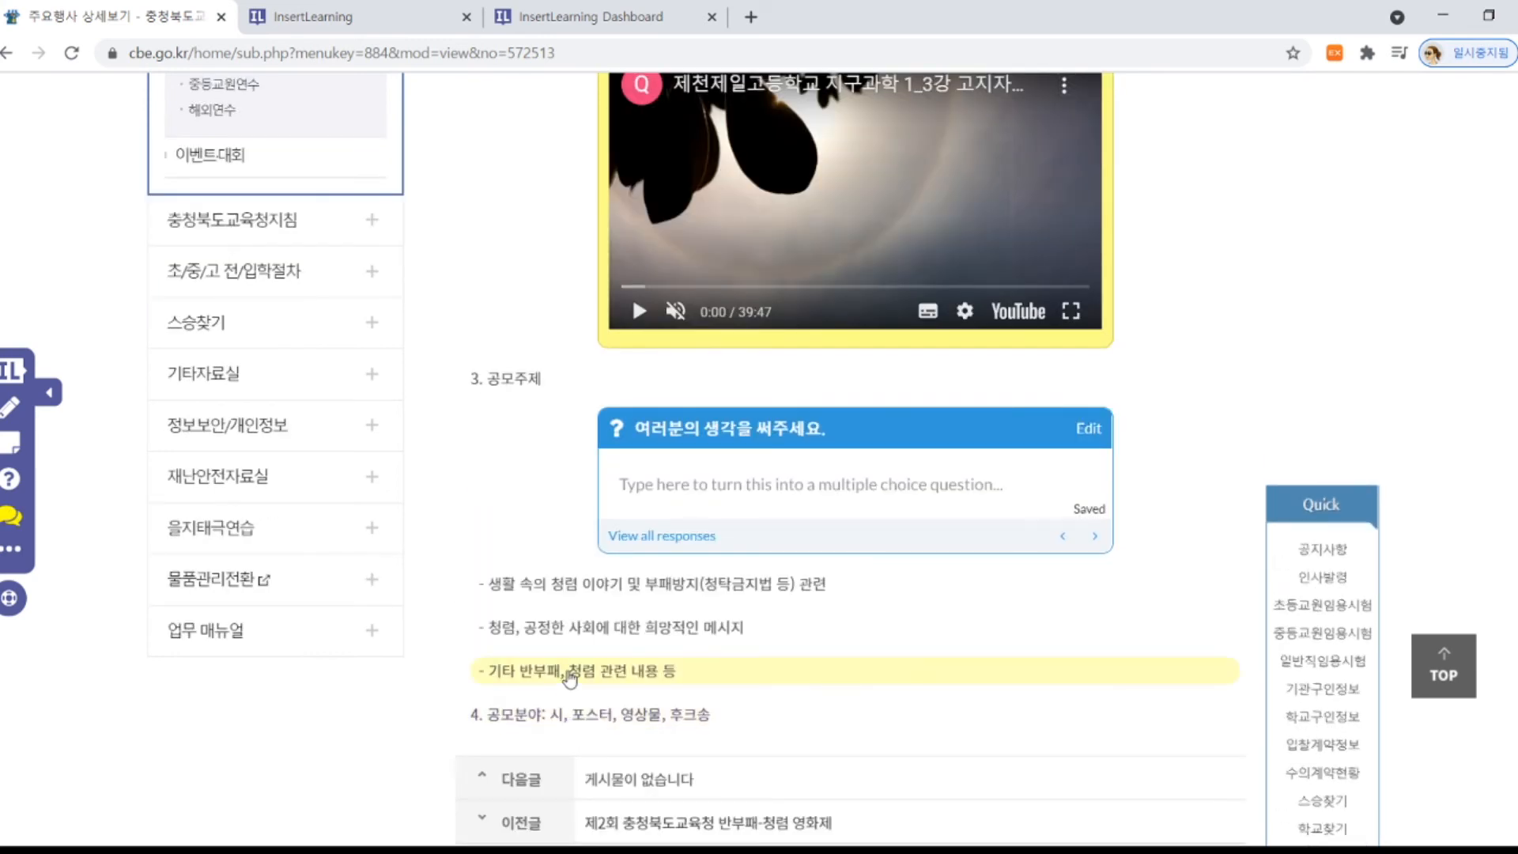
{"action": "left_click", "coordinate": [569, 672]}
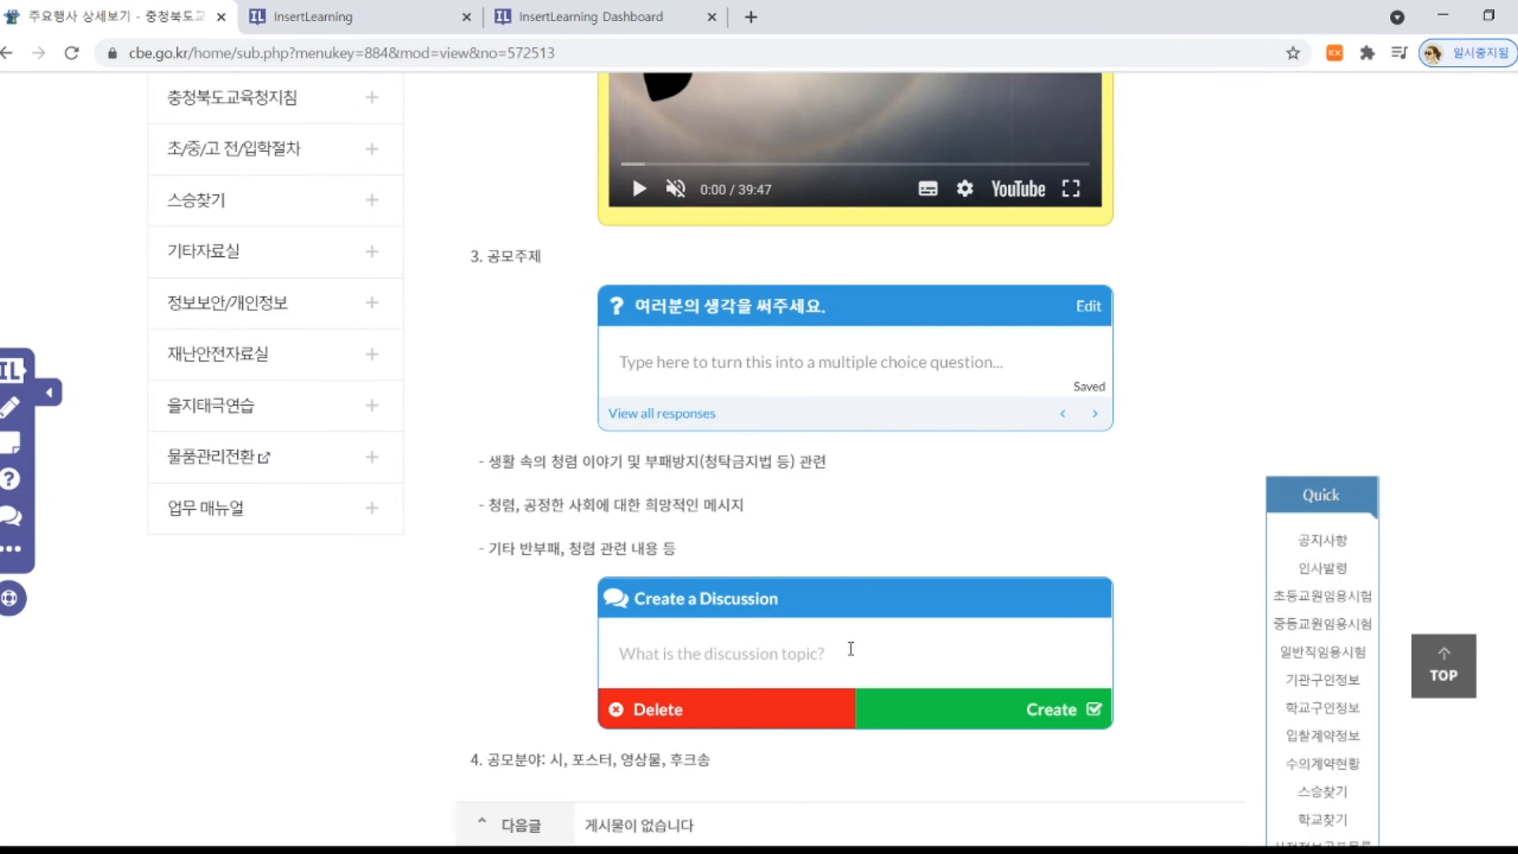
{"action": "type", "text": "청렴은 중요하다"}
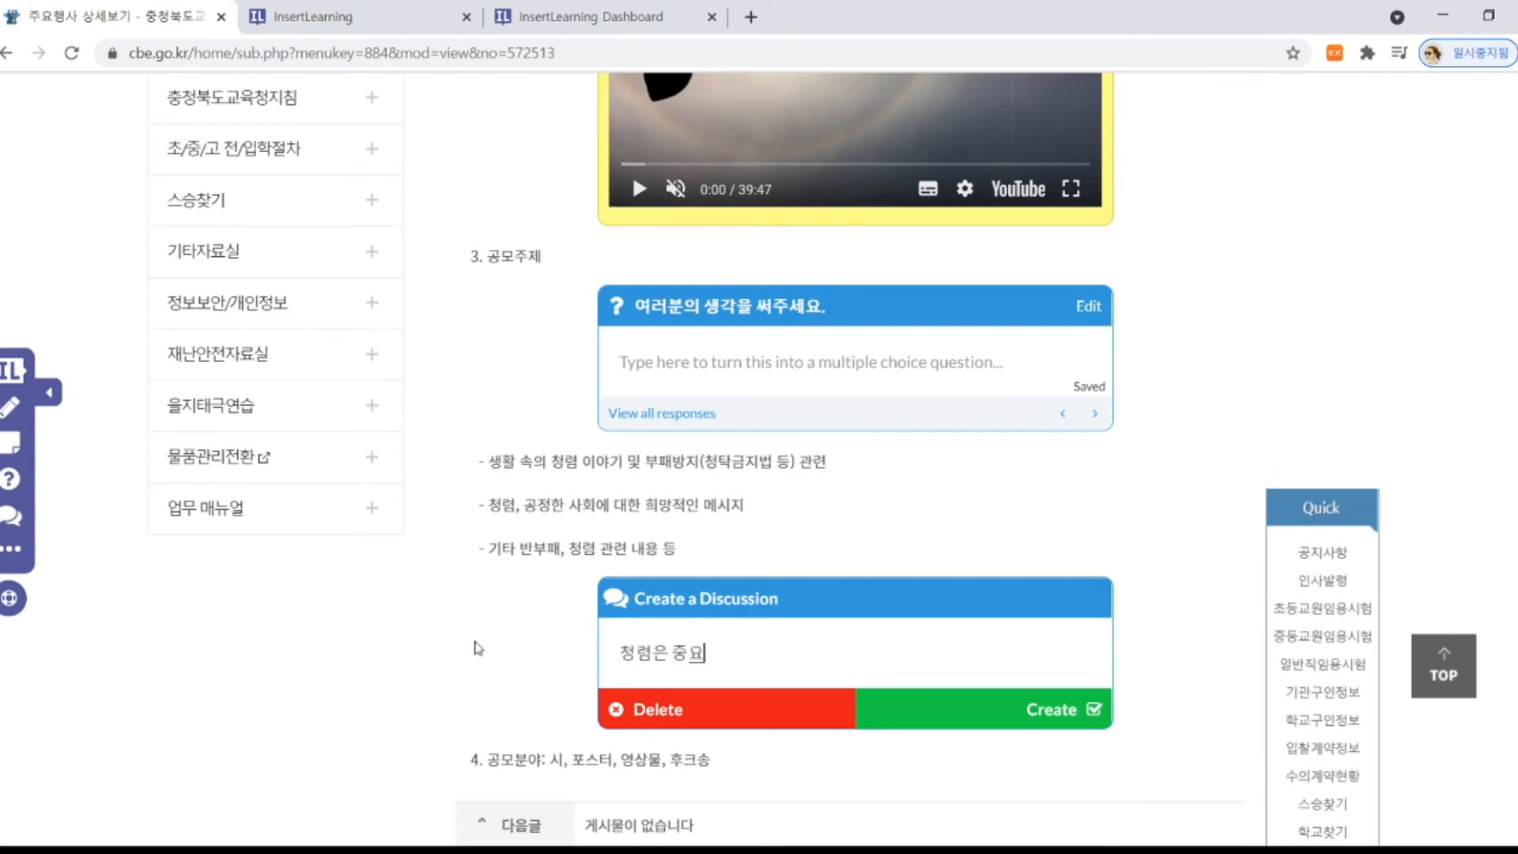
{"action": "left_click", "coordinate": [1079, 721]}
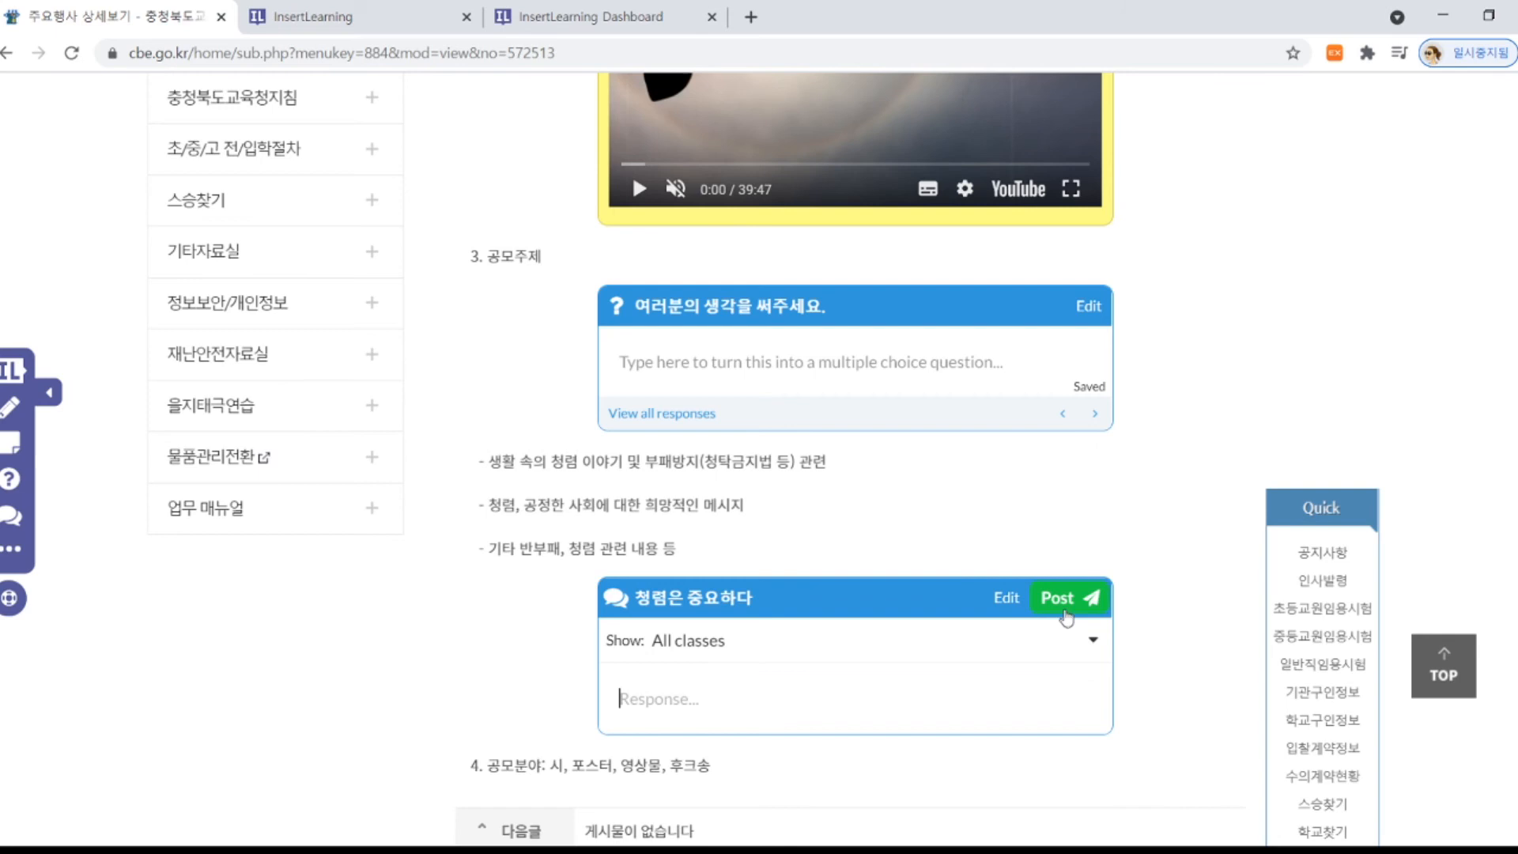
Post the responses "예" and "아니오" in the "청렴은 중요하다" discussion
{"action": "scroll", "coordinate": [737, 596], "scroll_direction": "down", "scroll_amount": 1}
{"action": "type", "text": "예"}
{"action": "left_click", "coordinate": [1068, 495]}
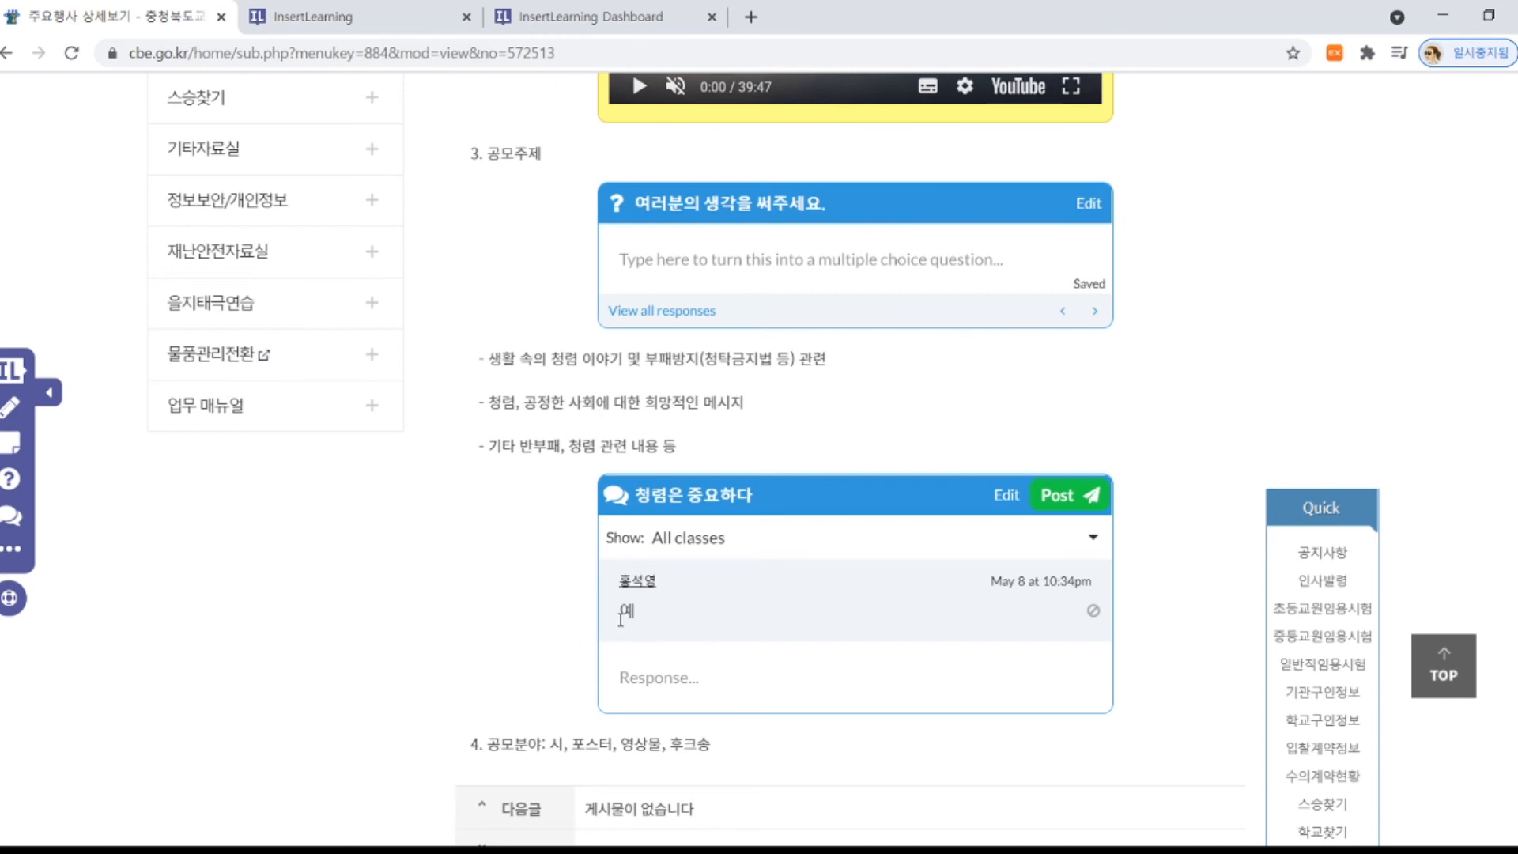
{"action": "left_click", "coordinate": [658, 677]}
{"action": "type", "text": "아니오"}
{"action": "left_click", "coordinate": [1047, 504]}
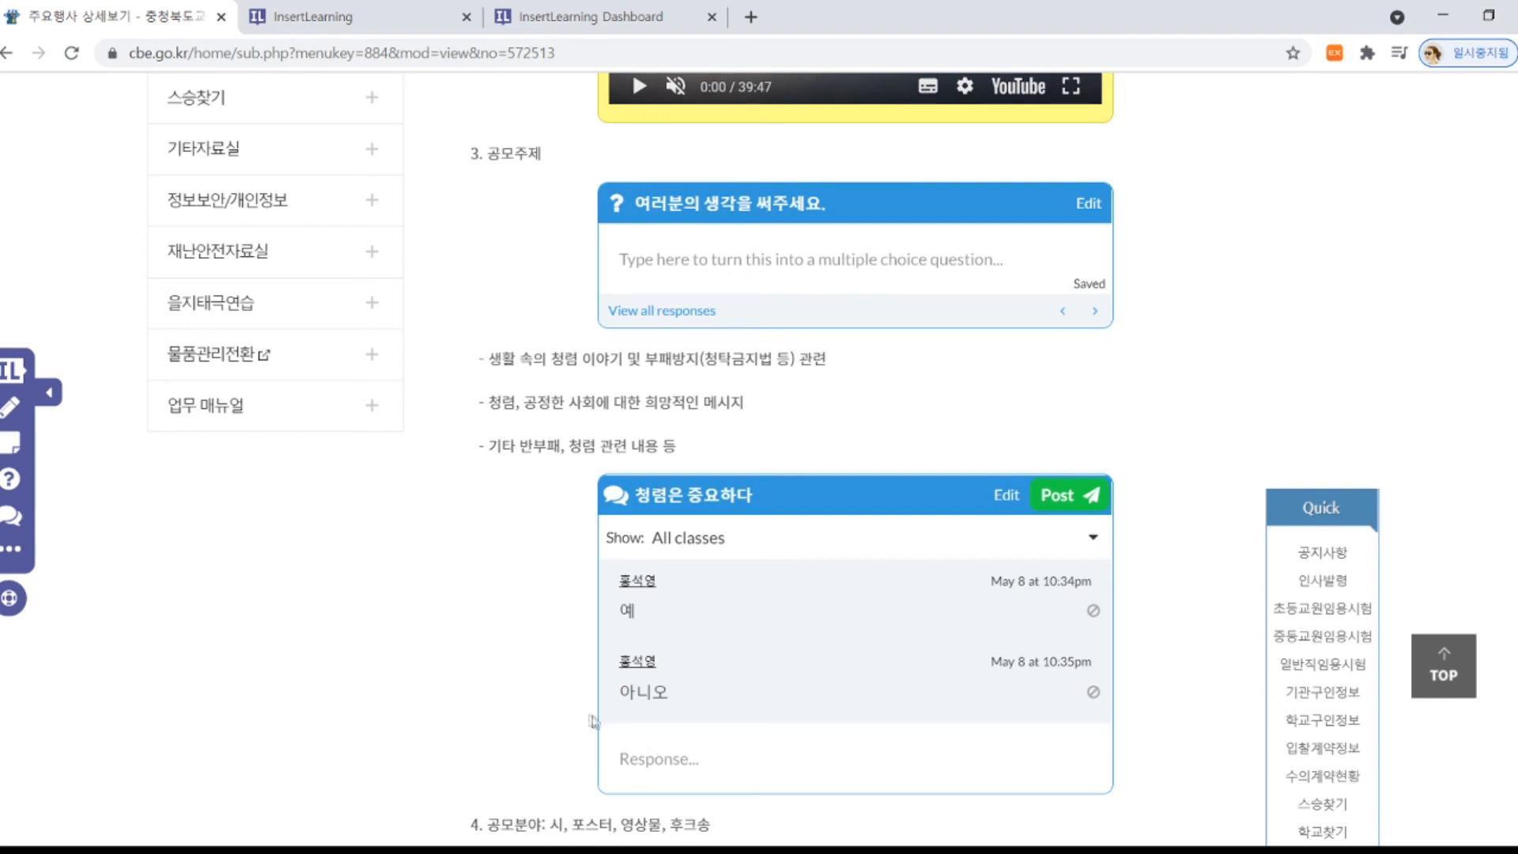
Look through the lesson's additional options, such as assigning to students, sharing with teachers, viewing as a student and printing
{"action": "scroll", "coordinate": [585, 721], "scroll_direction": "down", "scroll_amount": 3}
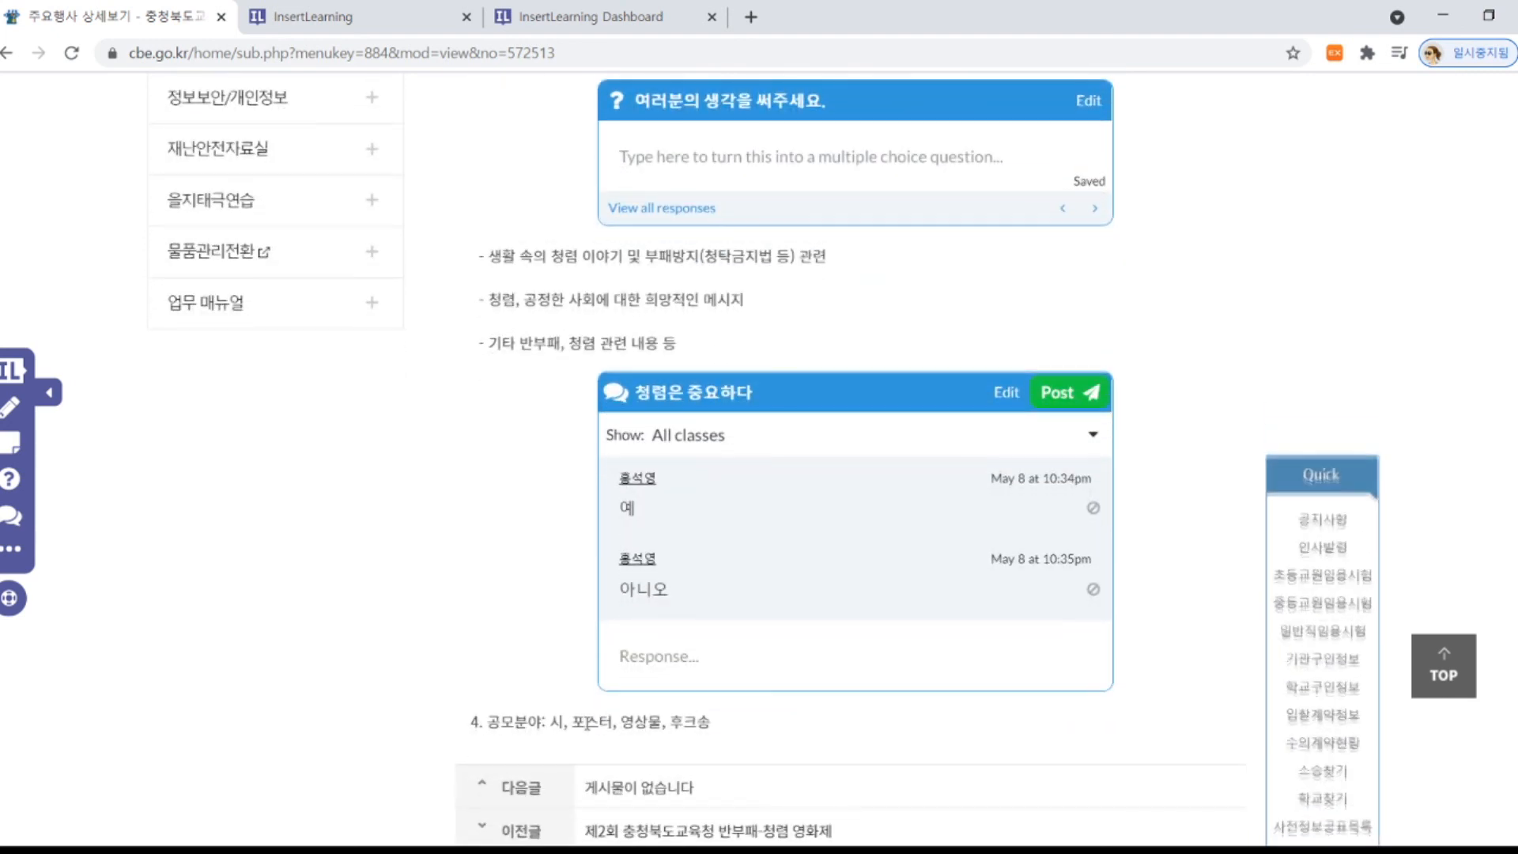
{"action": "left_click", "coordinate": [11, 548]}
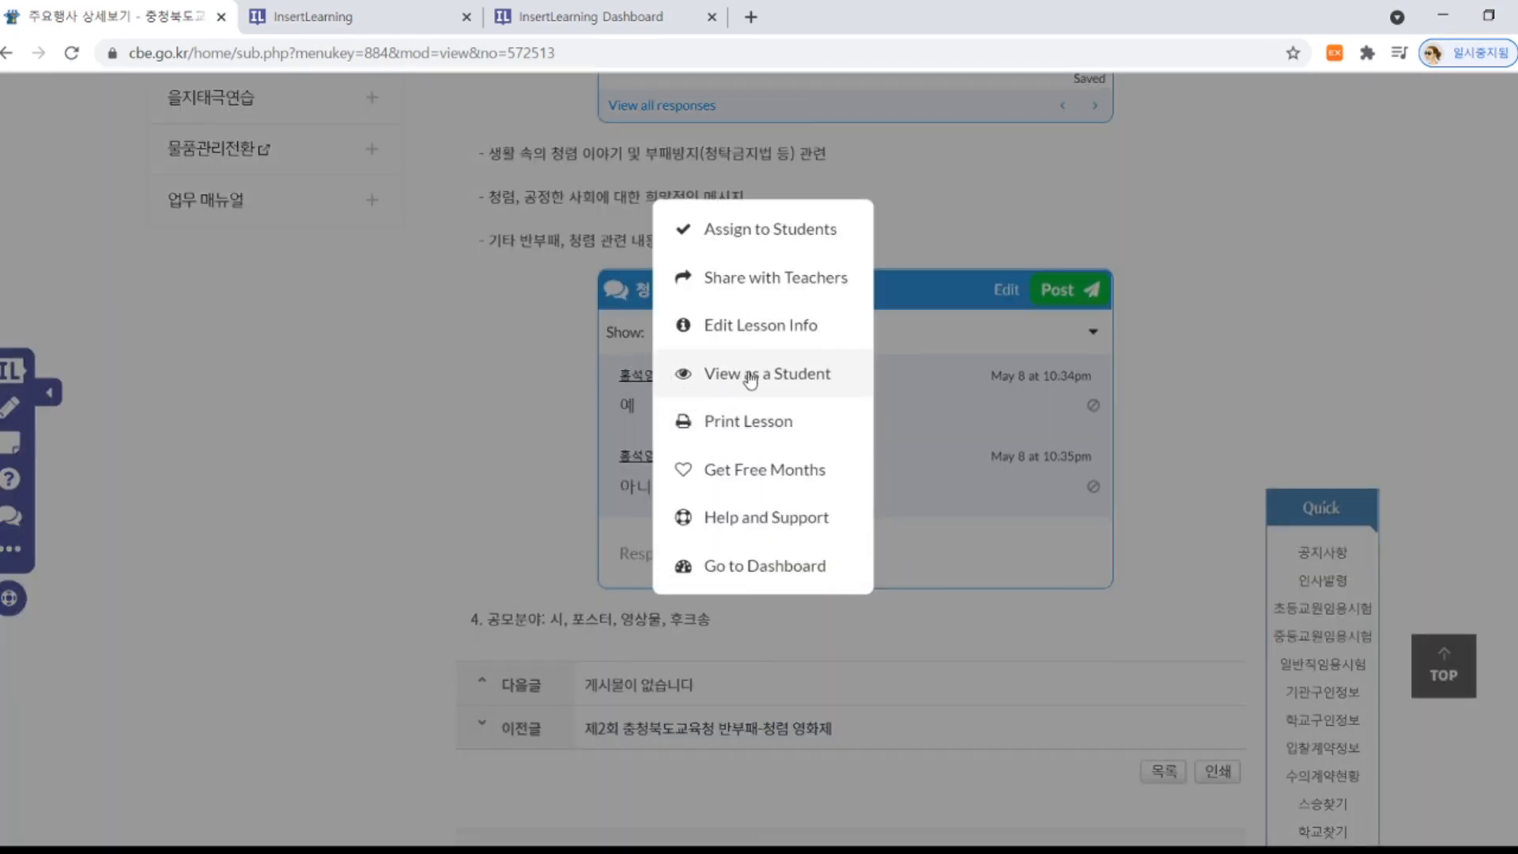
{"action": "left_click", "coordinate": [705, 440]}
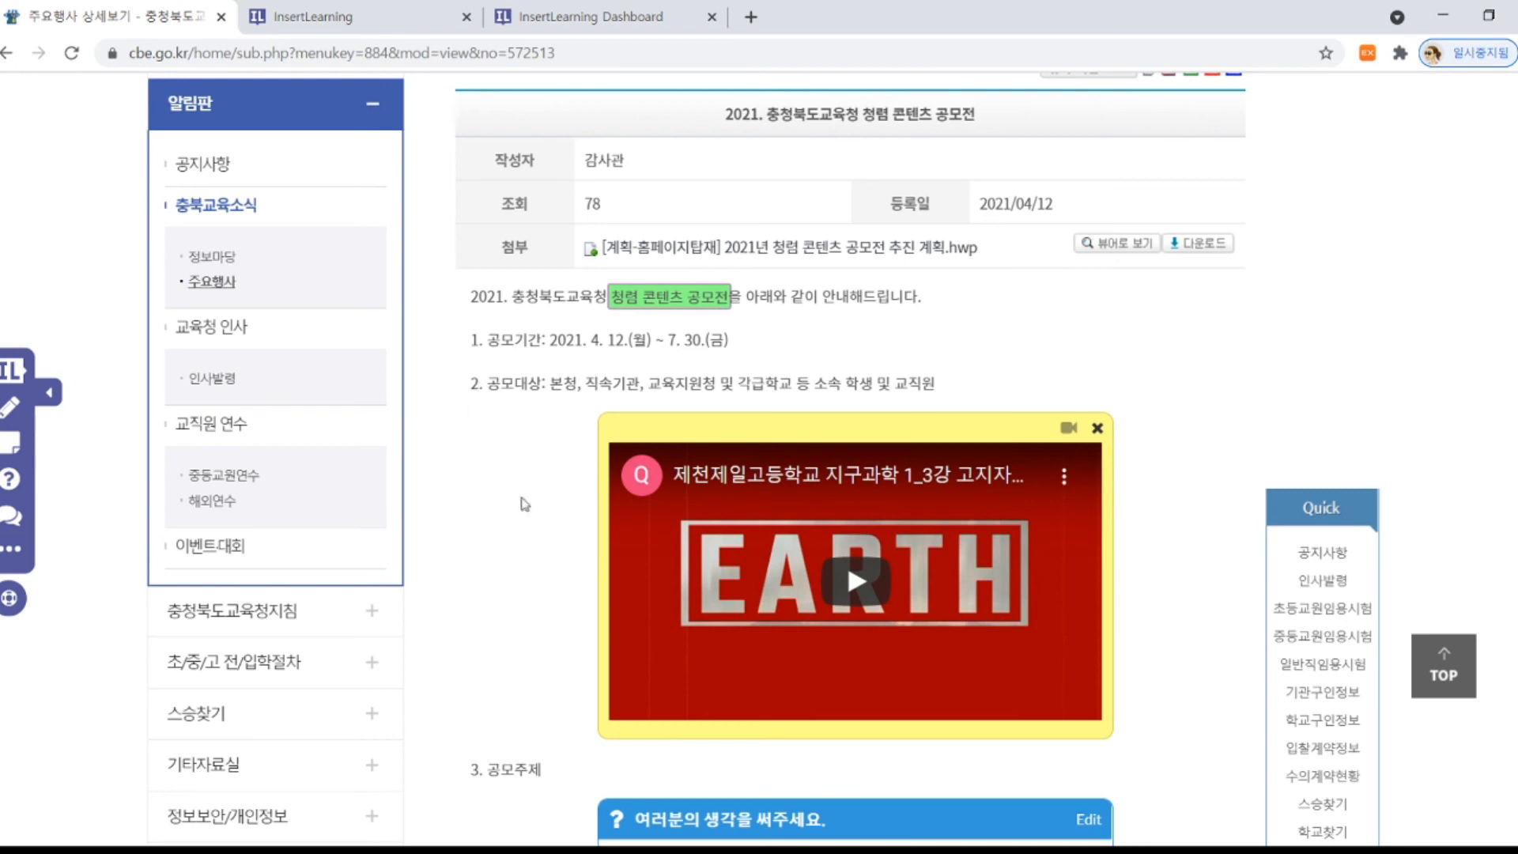
Review the lesson's green highlight, video note, question and discussion on the contest page
{"action": "scroll", "coordinate": [526, 526], "scroll_direction": "down", "scroll_amount": 5}
{"action": "scroll", "coordinate": [528, 529], "scroll_direction": "down", "scroll_amount": 2}
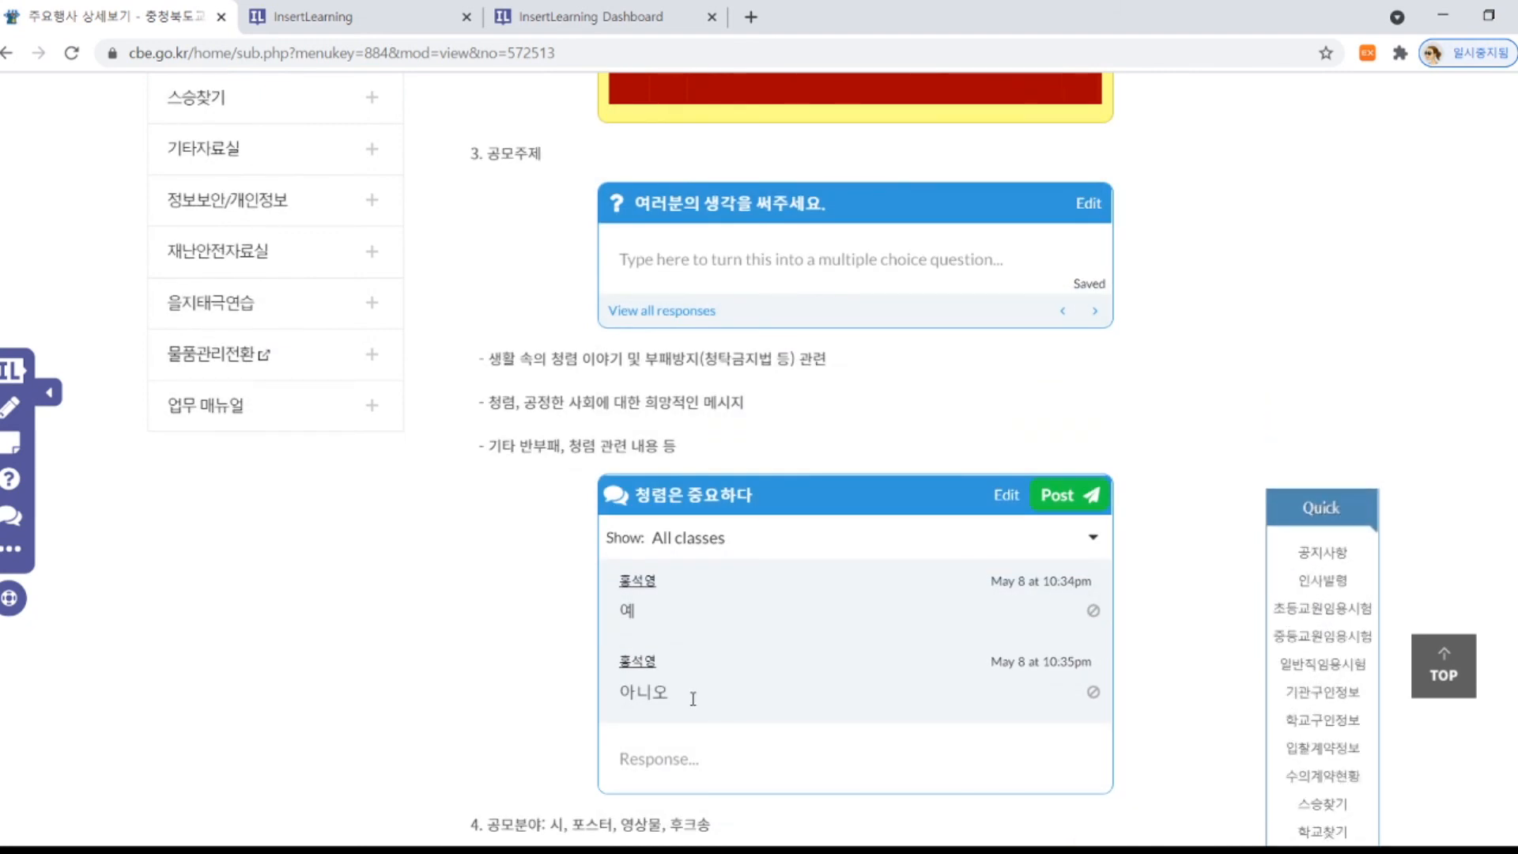
{"action": "scroll", "coordinate": [693, 698], "scroll_direction": "up", "scroll_amount": 3}
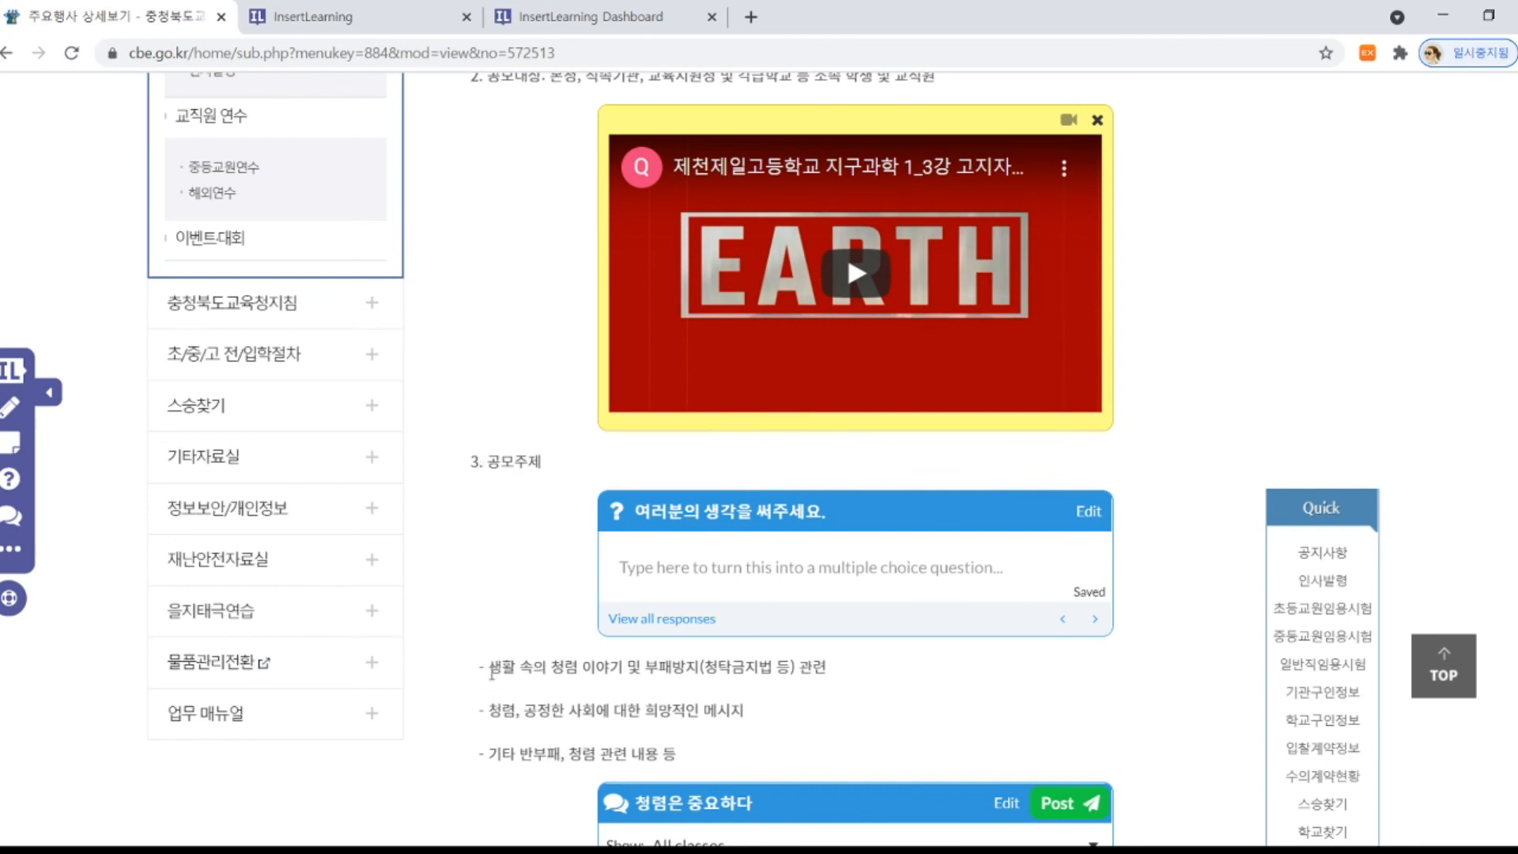
{"action": "left_click_drag", "start_coordinate": [506, 669], "coordinate": [663, 665]}
{"action": "left_click", "coordinate": [661, 665]}
{"action": "left_click_drag", "start_coordinate": [646, 669], "coordinate": [624, 673]}
{"action": "left_click", "coordinate": [623, 673]}
{"action": "left_click_drag", "start_coordinate": [625, 673], "coordinate": [643, 669]}
{"action": "left_click", "coordinate": [641, 671]}
{"action": "scroll", "coordinate": [597, 666], "scroll_direction": "up", "scroll_amount": 3}
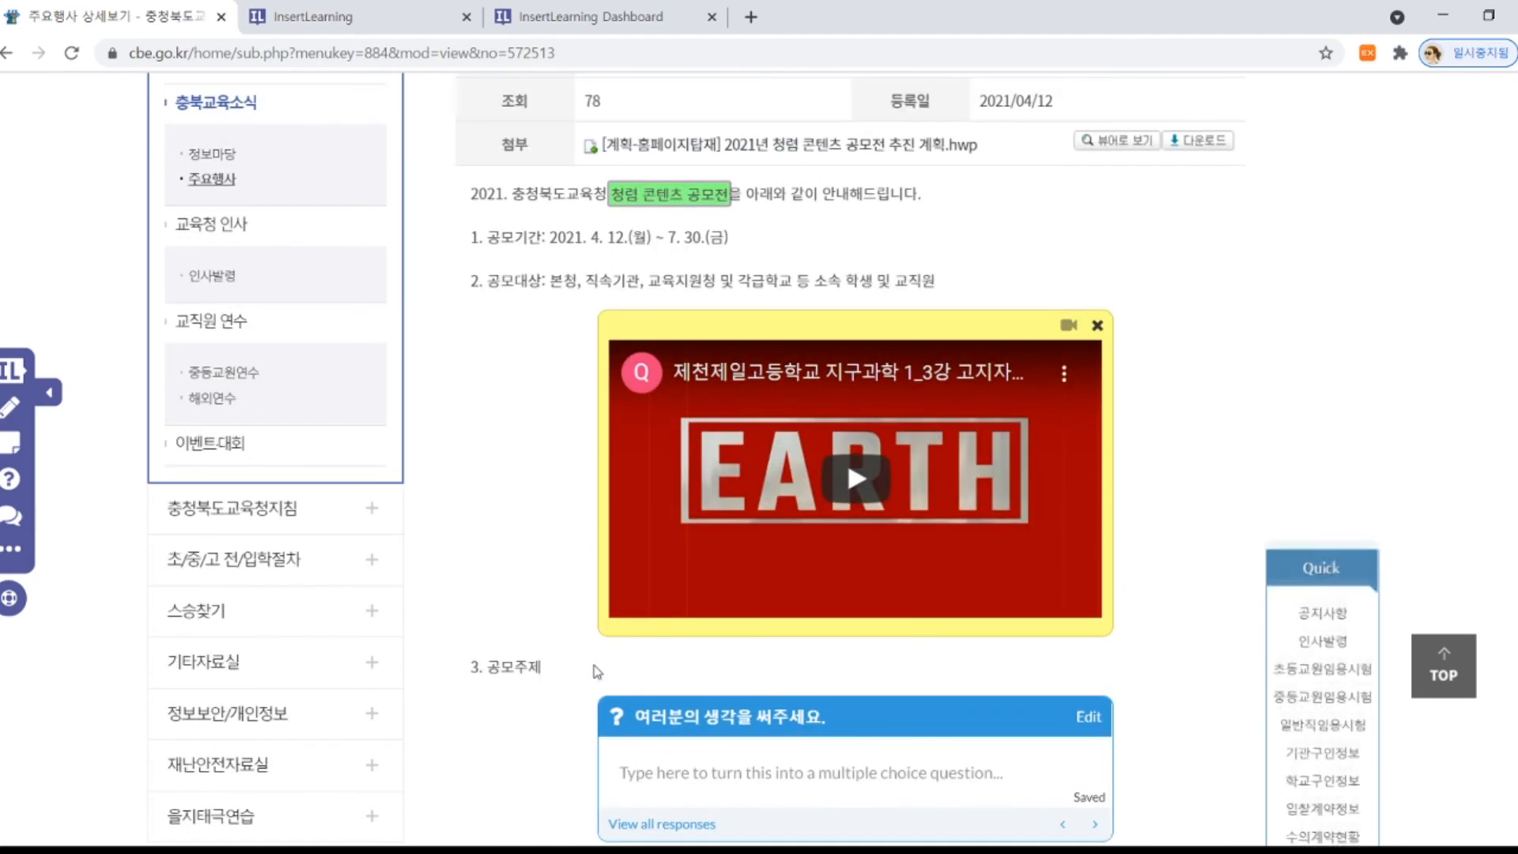